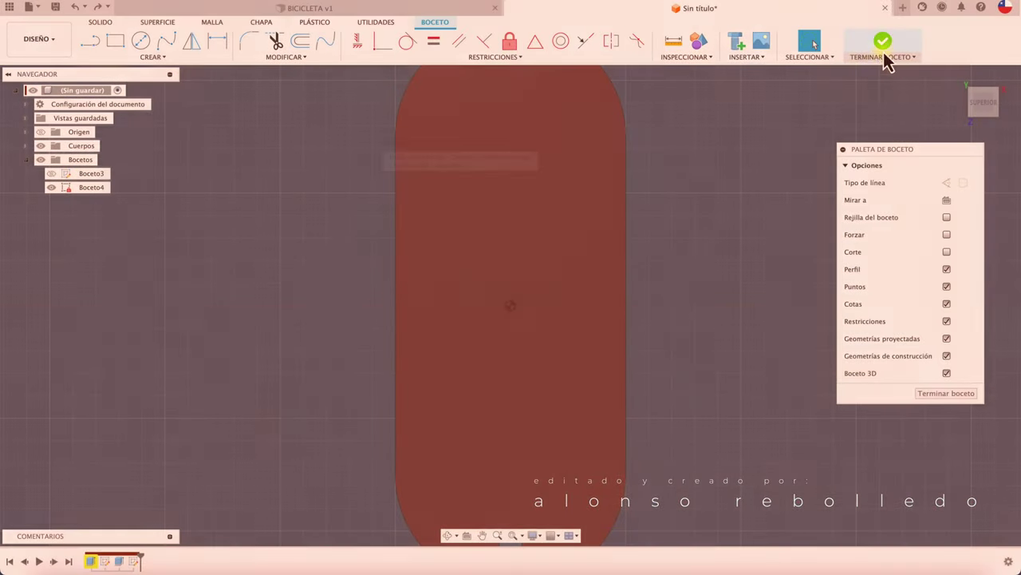
# Step: Finish the sketch and look at Patrón sobre ruta under Crear > Patrón without choosing it
pyautogui.click(884, 42)
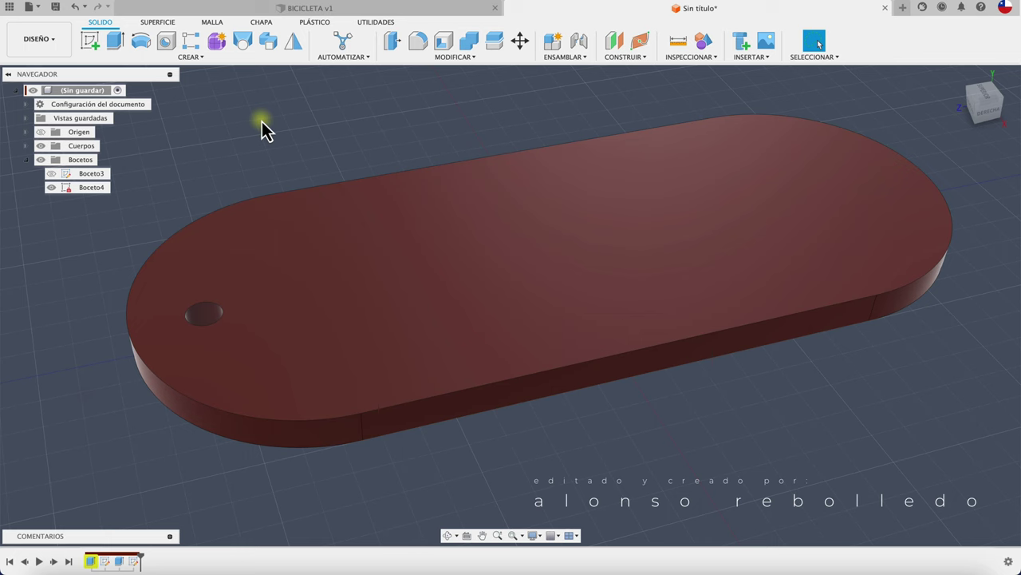
pyautogui.click(203, 59)
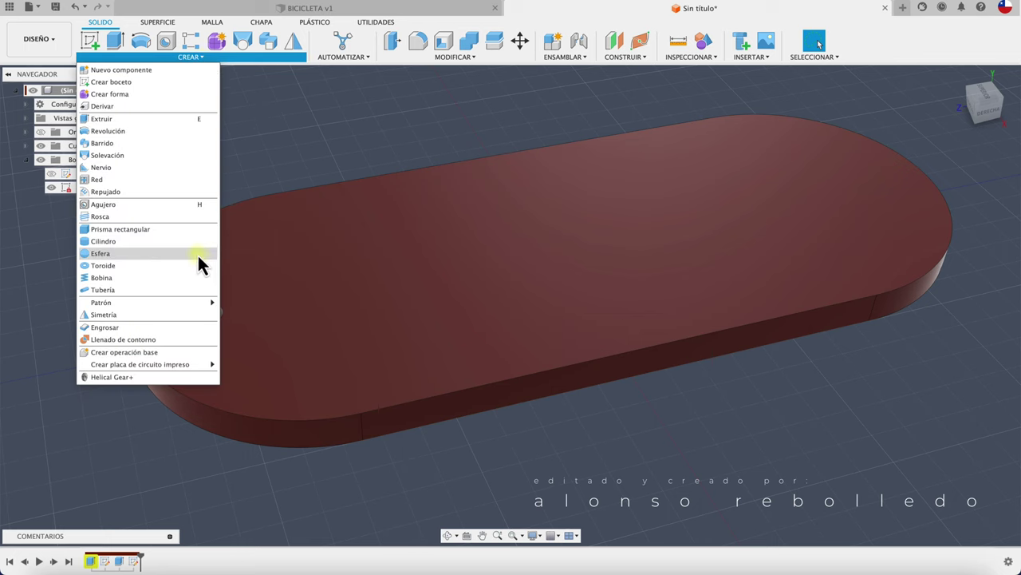
pyautogui.moveTo(102, 302)
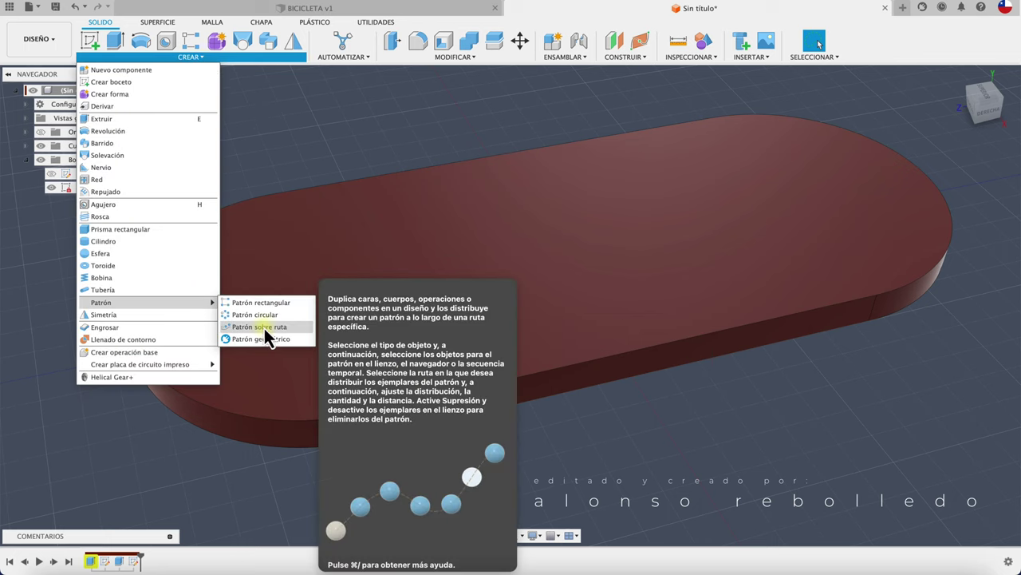
pyautogui.click(290, 162)
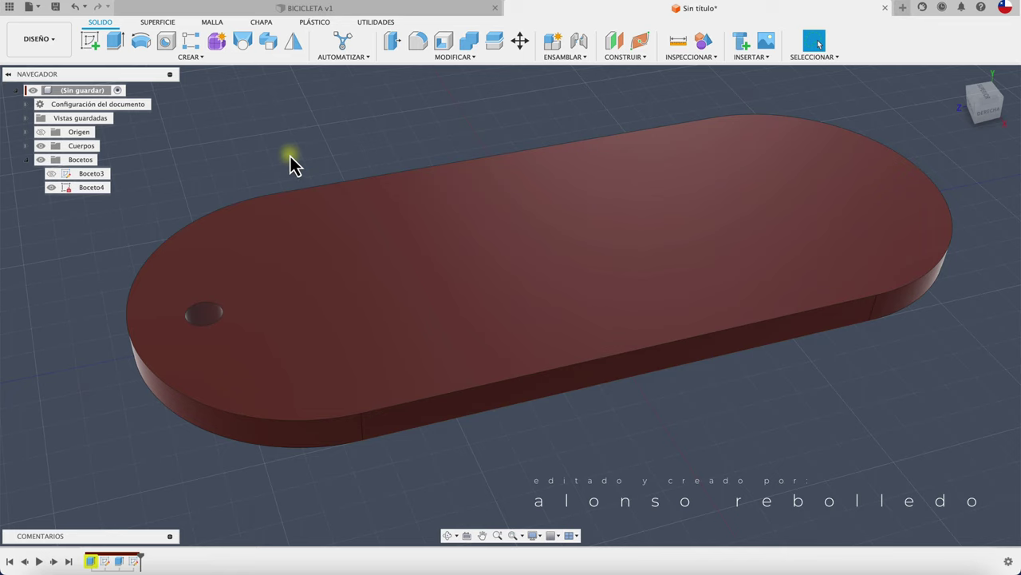
pyautogui.scroll(2, 315, 130)
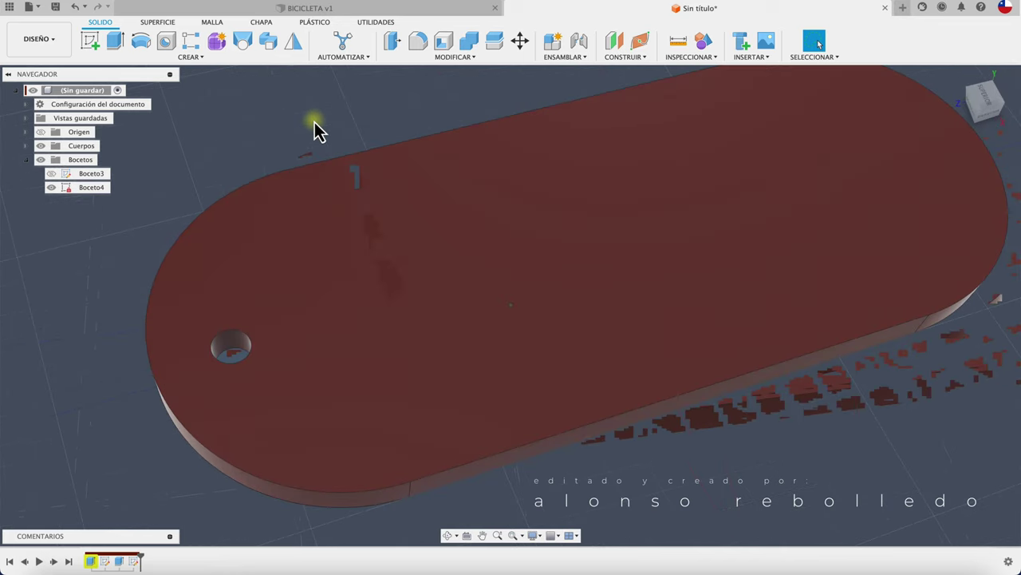
pyautogui.scroll(-2, 315, 130)
pyautogui.scroll(2, 296, 146)
pyautogui.scroll(2, 279, 231)
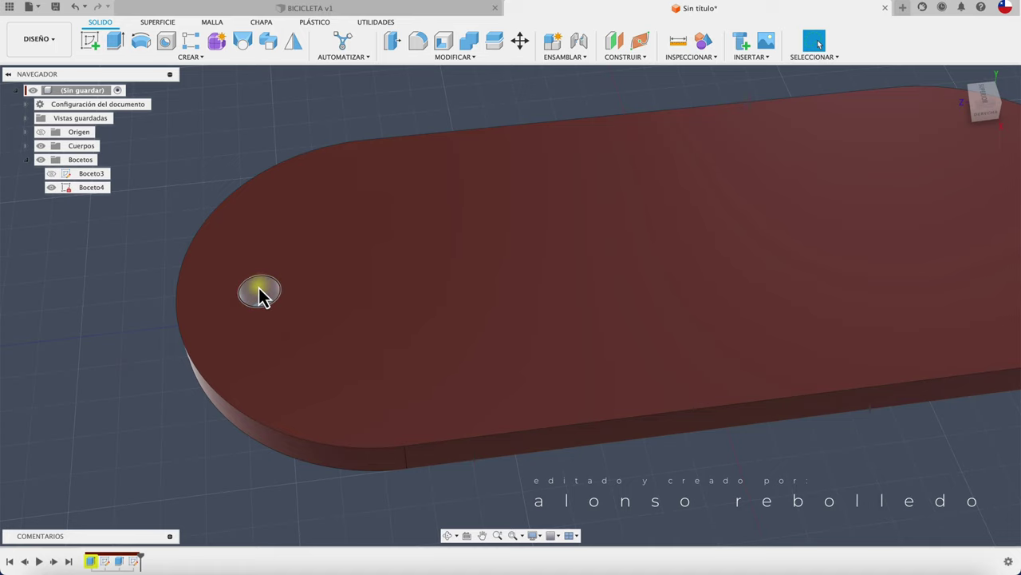
pyautogui.scroll(-2, 255, 156)
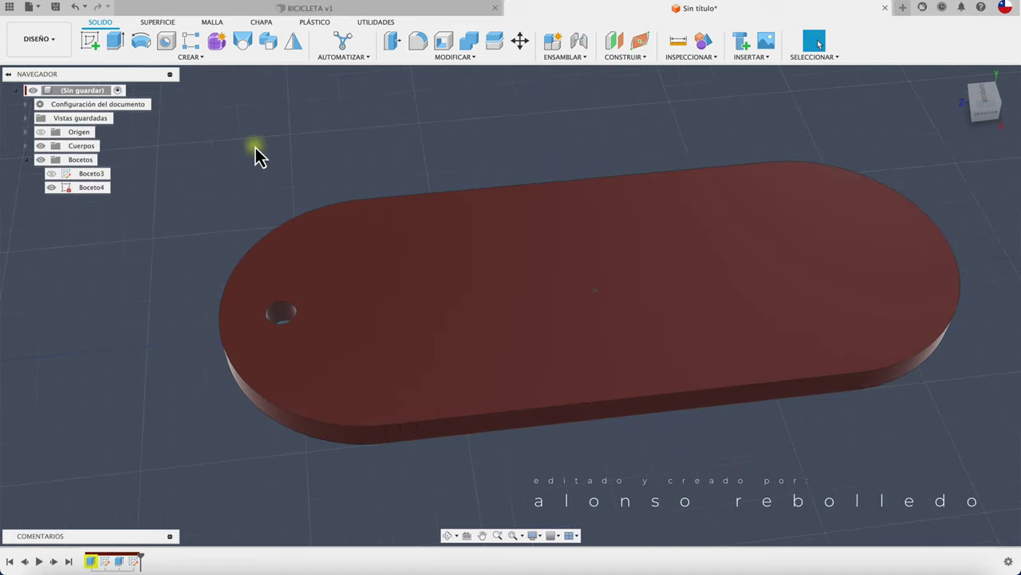
pyautogui.hscroll(3, 256, 155)
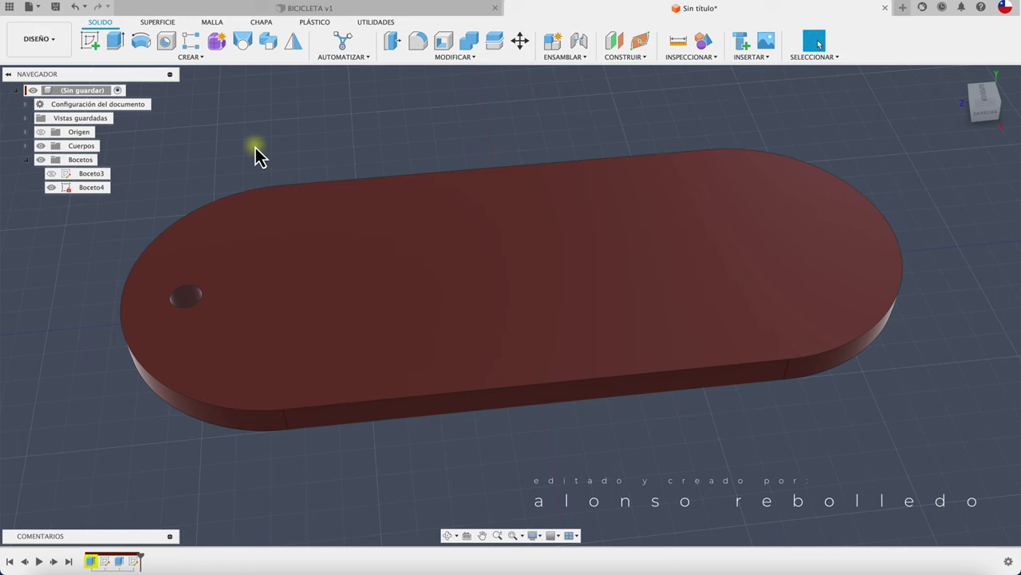
# Step: On the plate's top face, draw a centre circle at the left end whose edge meets the small hole
pyautogui.click(91, 40)
pyautogui.click(347, 219)
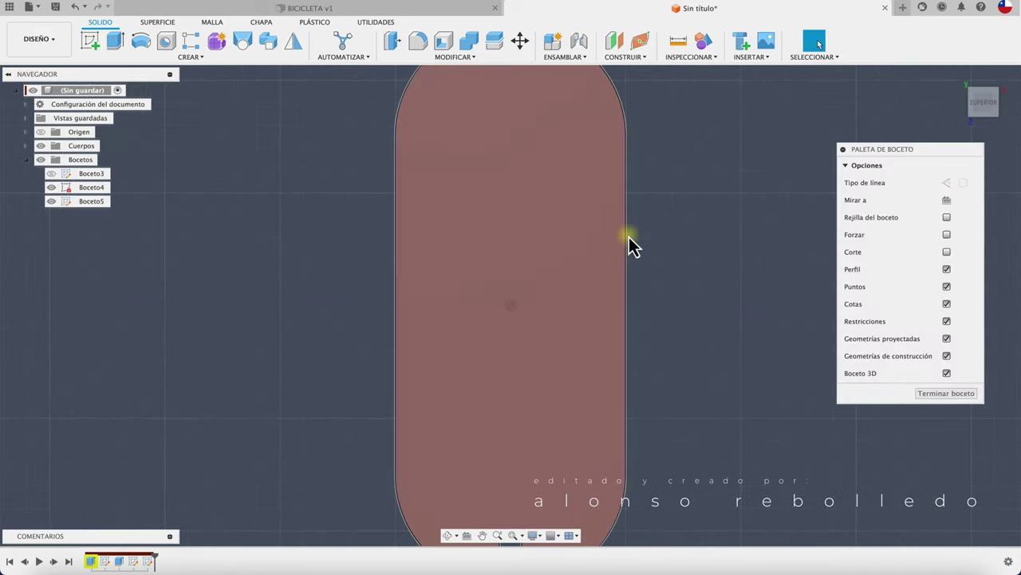
pyautogui.click(1013, 92)
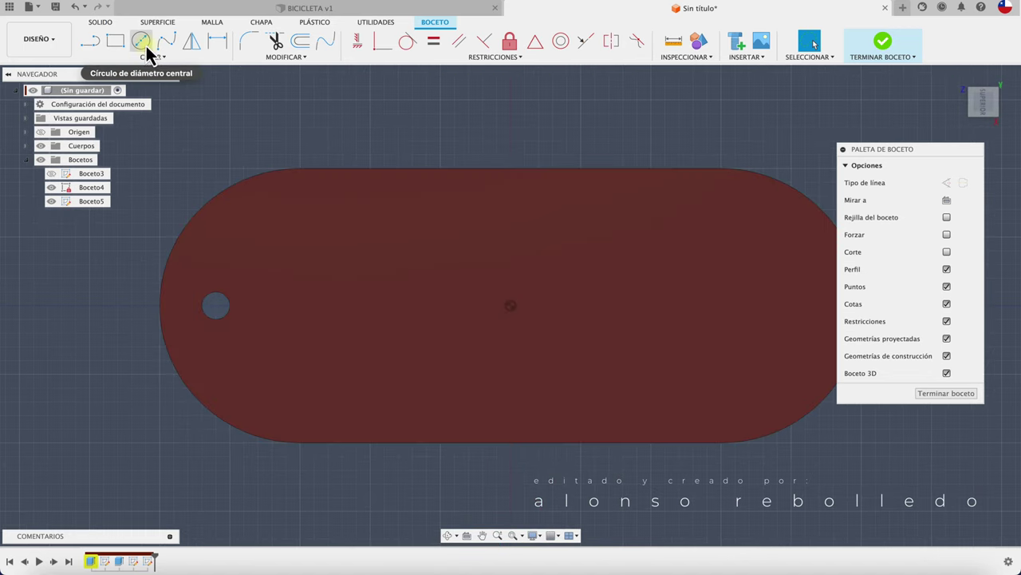
pyautogui.click(145, 45)
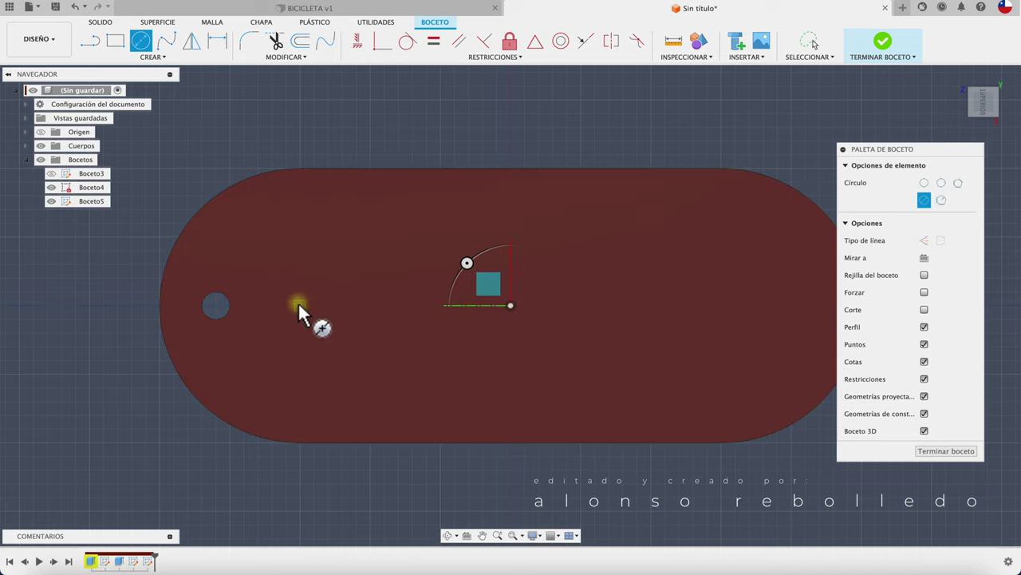
pyautogui.click(299, 305)
pyautogui.click(216, 304)
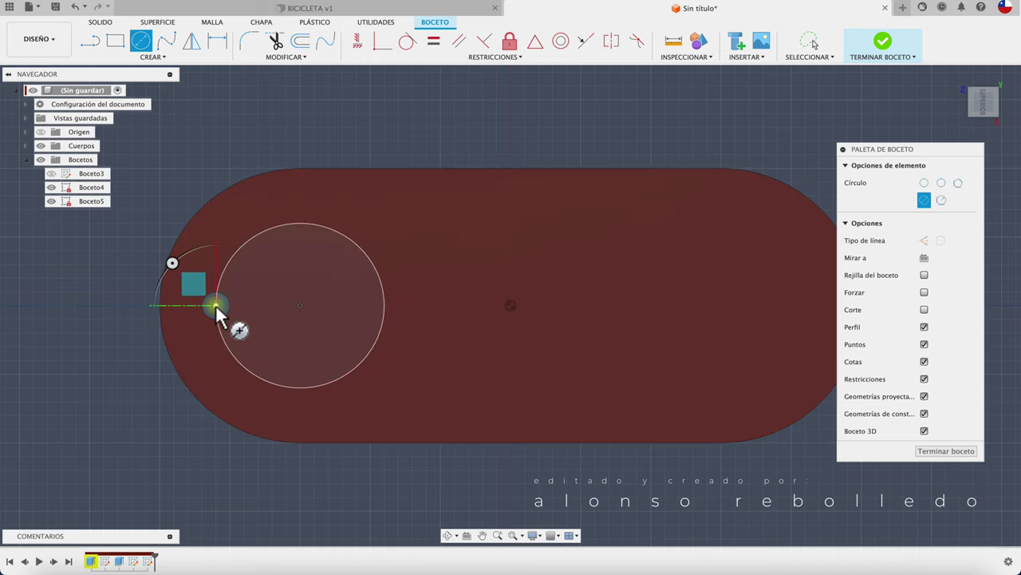
pyautogui.press('Escape')
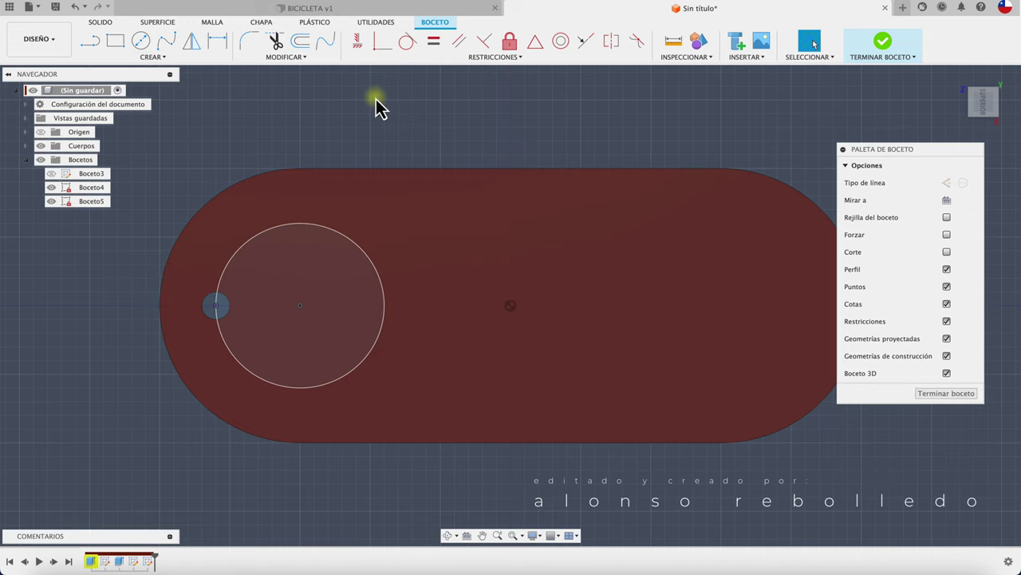
# Step: Draw a vertical construction line upward from the plate's centre point
pyautogui.press('l')
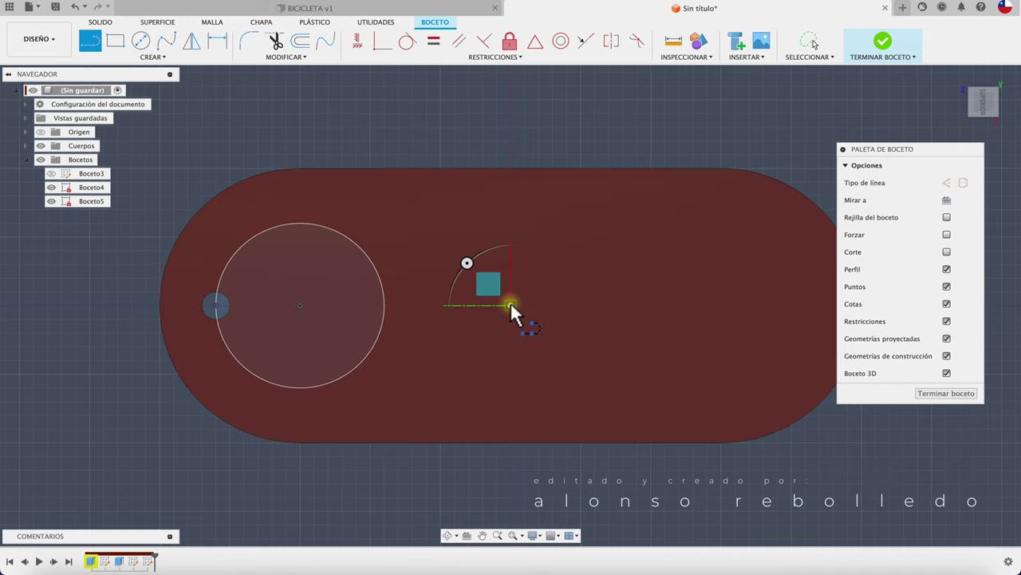
pyautogui.click(510, 303)
pyautogui.click(511, 115)
pyautogui.press('Escape')
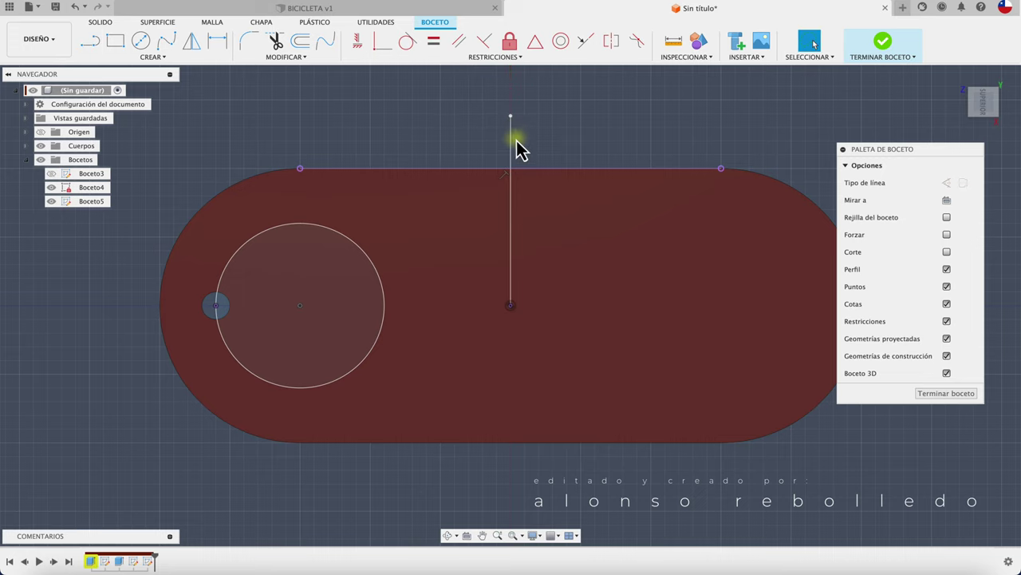
pyautogui.click(512, 148)
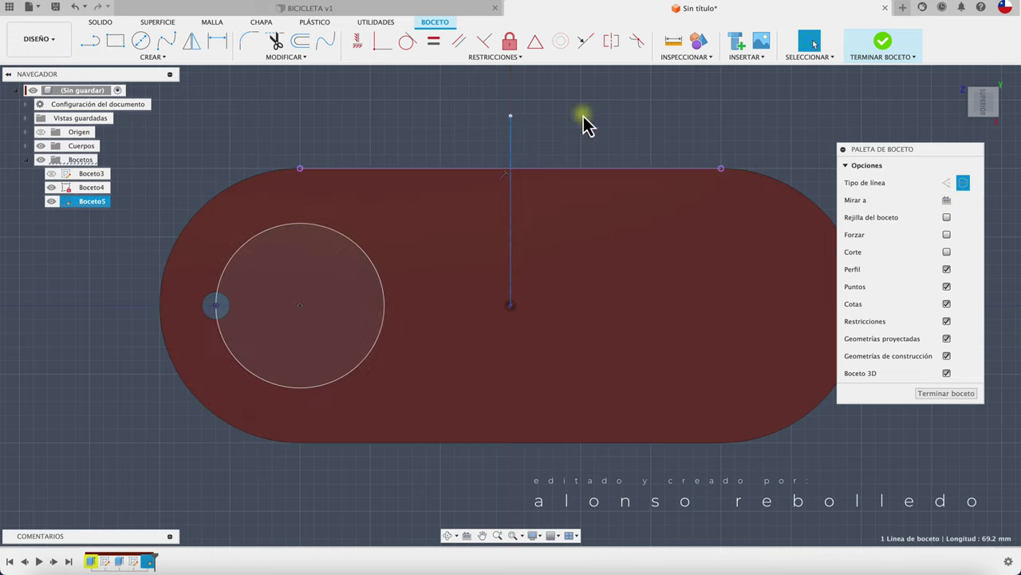
# Step: Mirror the left circle across the vertical construction line to the plate's right end
pyautogui.click(197, 46)
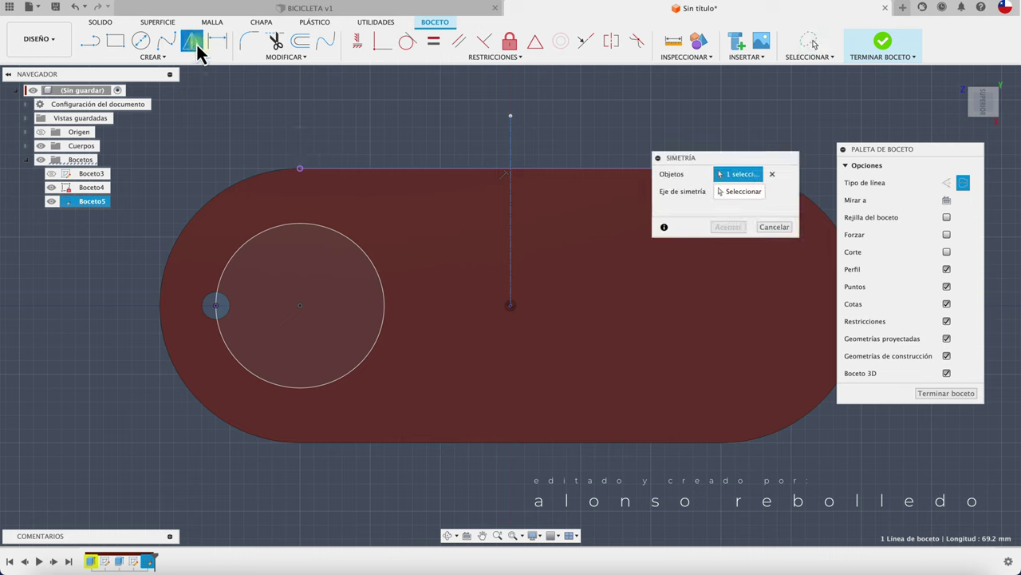
pyautogui.click(361, 253)
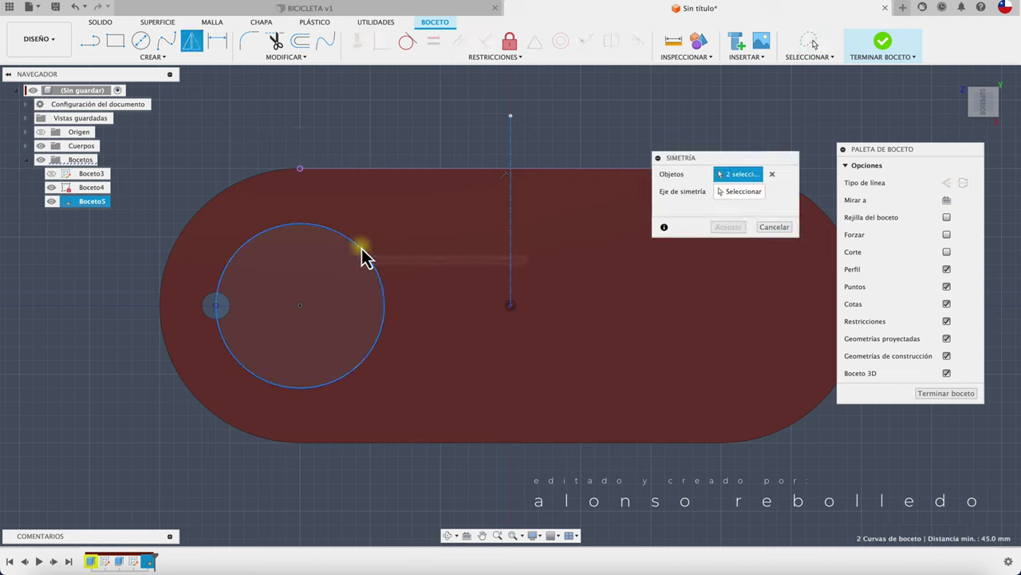
pyautogui.click(751, 193)
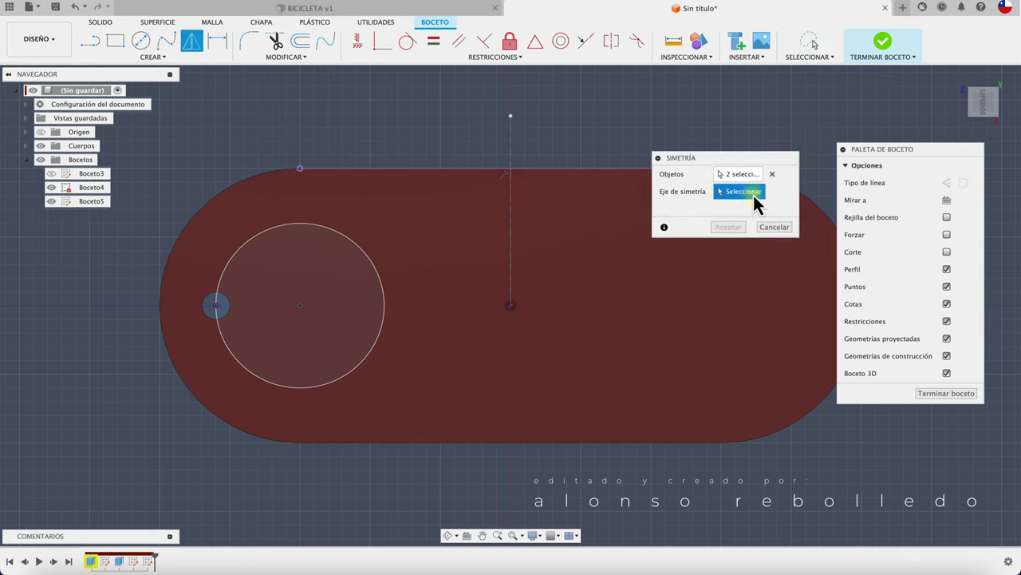
pyautogui.click(513, 163)
pyautogui.click(729, 228)
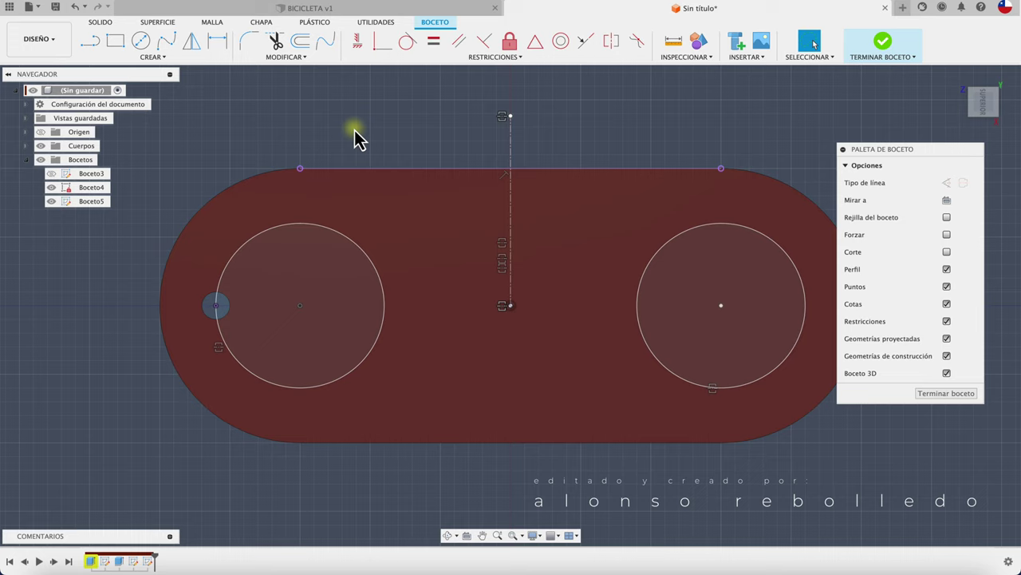
pyautogui.press('l')
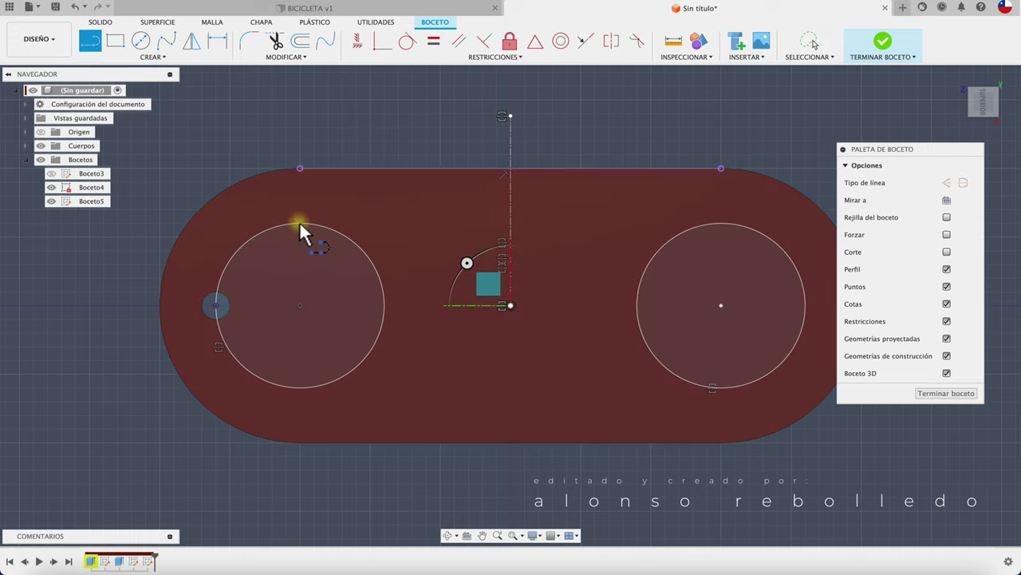
# Step: Draw horizontal lines joining the tops and the bottoms of the left and right circles
pyautogui.click(300, 305)
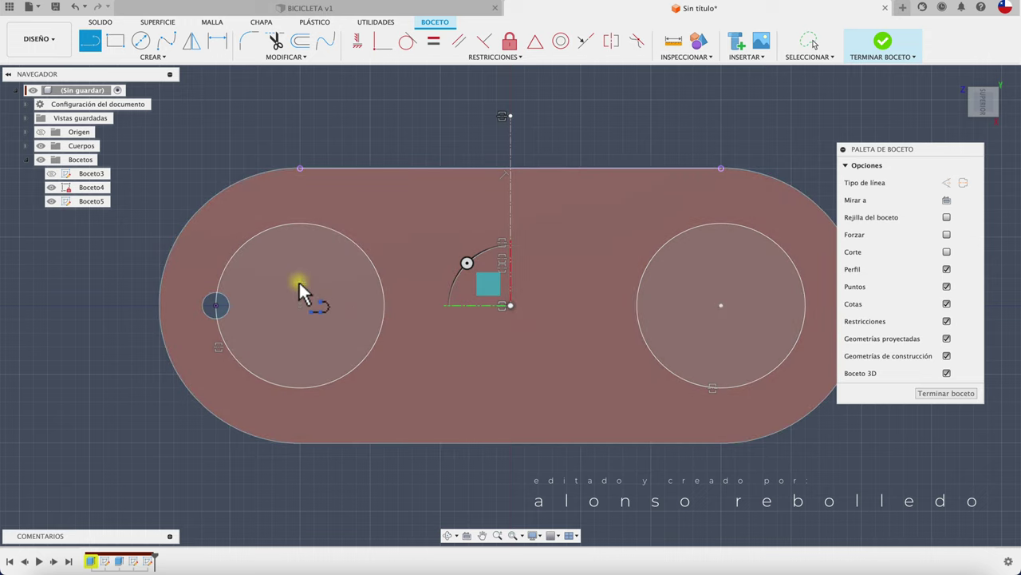
pyautogui.click(301, 222)
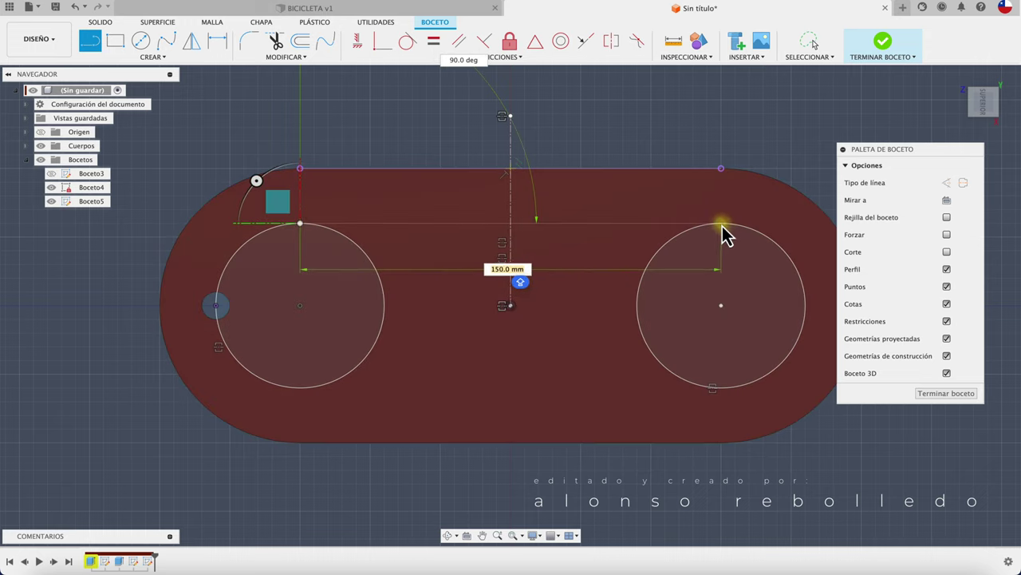
pyautogui.click(722, 224)
pyautogui.press('Escape')
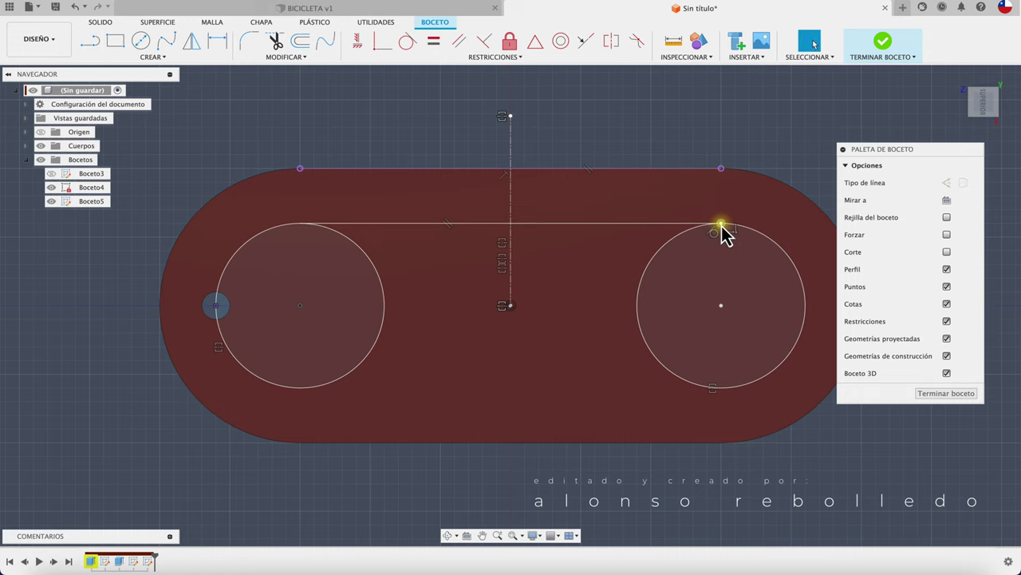
pyautogui.press('l')
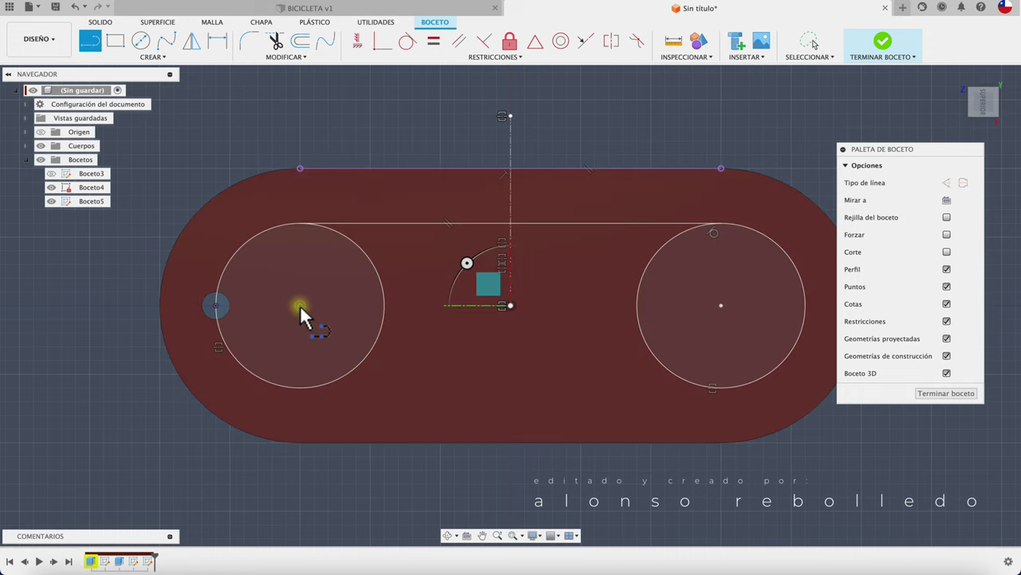
pyautogui.click(300, 305)
pyautogui.click(300, 386)
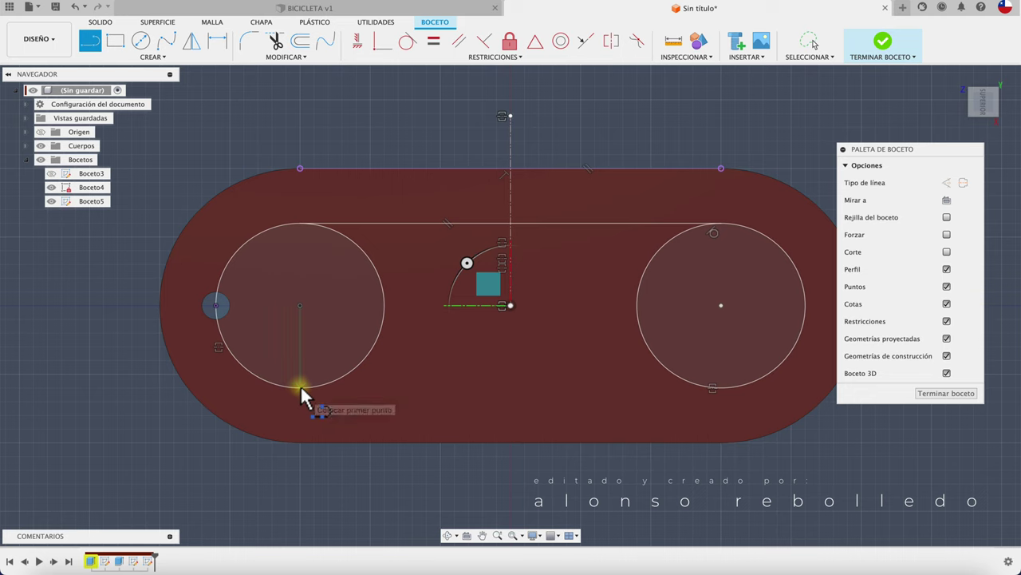
pyautogui.click(722, 388)
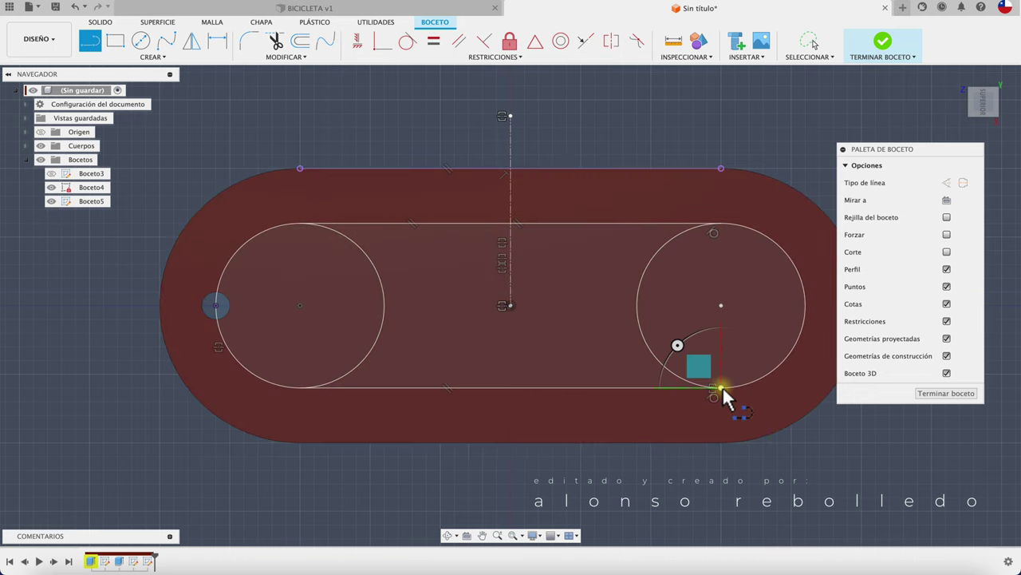
pyautogui.press('Escape')
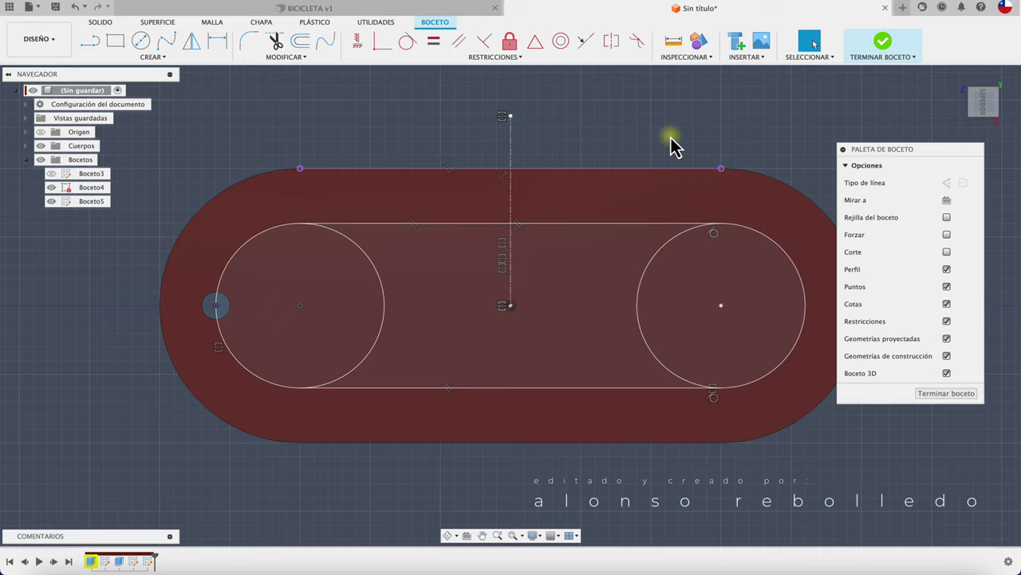
# Step: Trim away both circles' inner arcs and finish the slot-outline sketch
pyautogui.press('t')
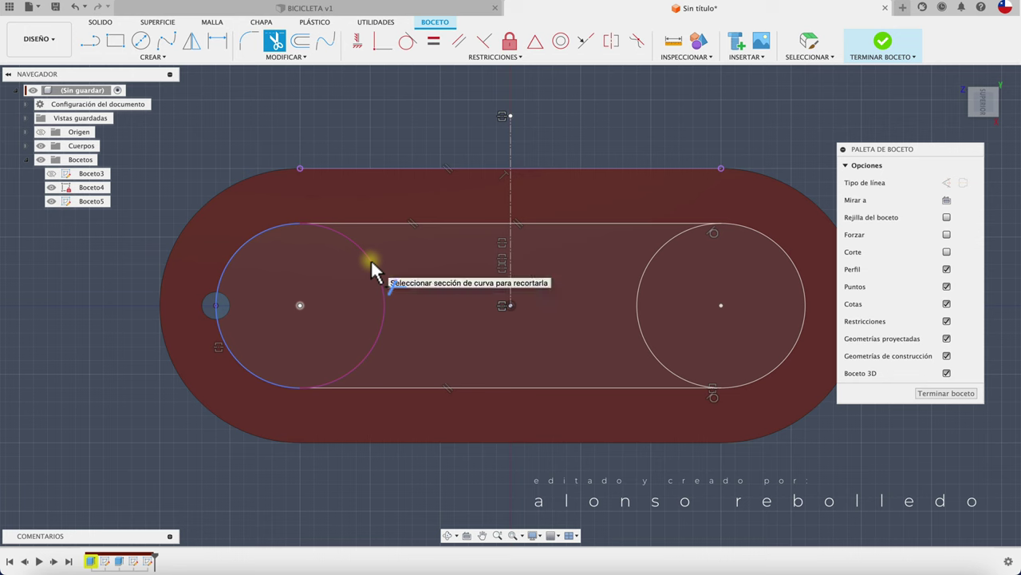
pyautogui.click(370, 260)
pyautogui.click(667, 240)
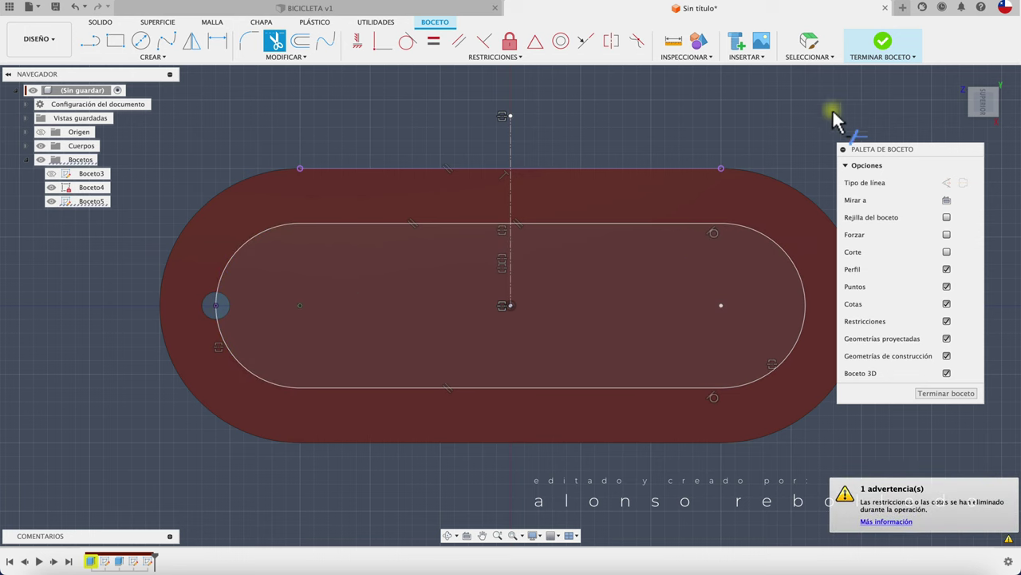
pyautogui.click(882, 42)
pyautogui.moveTo(887, 198)
pyautogui.keyDown('shift'); pyautogui.mouseDown(button='middle')
pyautogui.moveTo(874, 109)
pyautogui.moveTo(417, 210)
pyautogui.moveTo(376, 164)
pyautogui.moveTo(358, 167)
pyautogui.mouseUp(button='middle'); pyautogui.keyUp('shift')
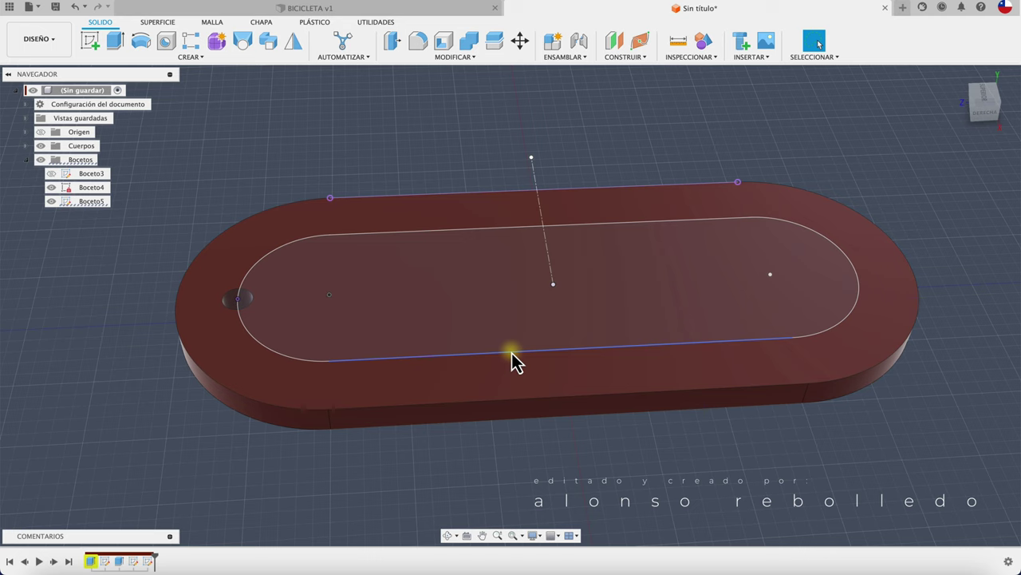
pyautogui.click(678, 46)
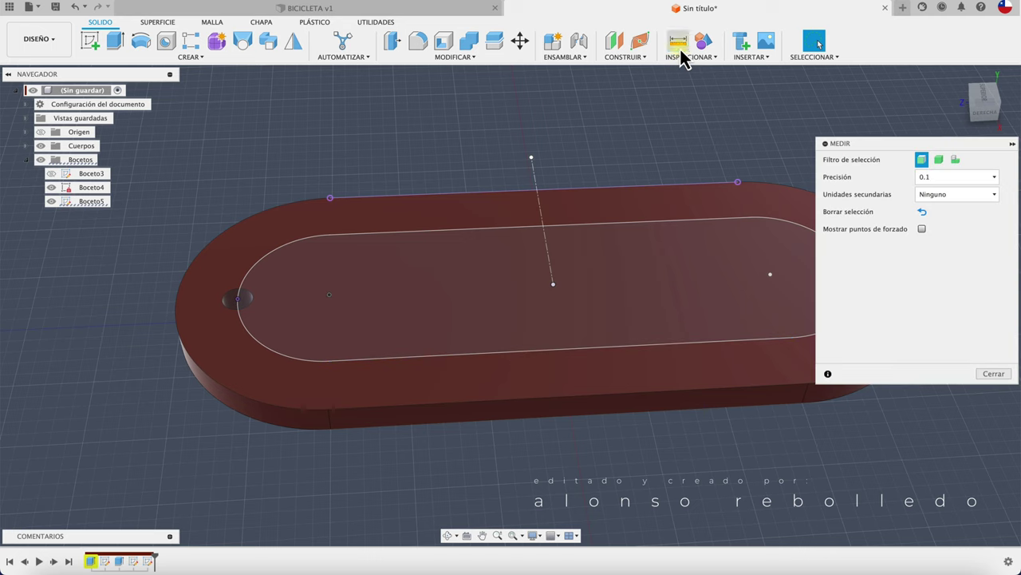
pyautogui.click(611, 224)
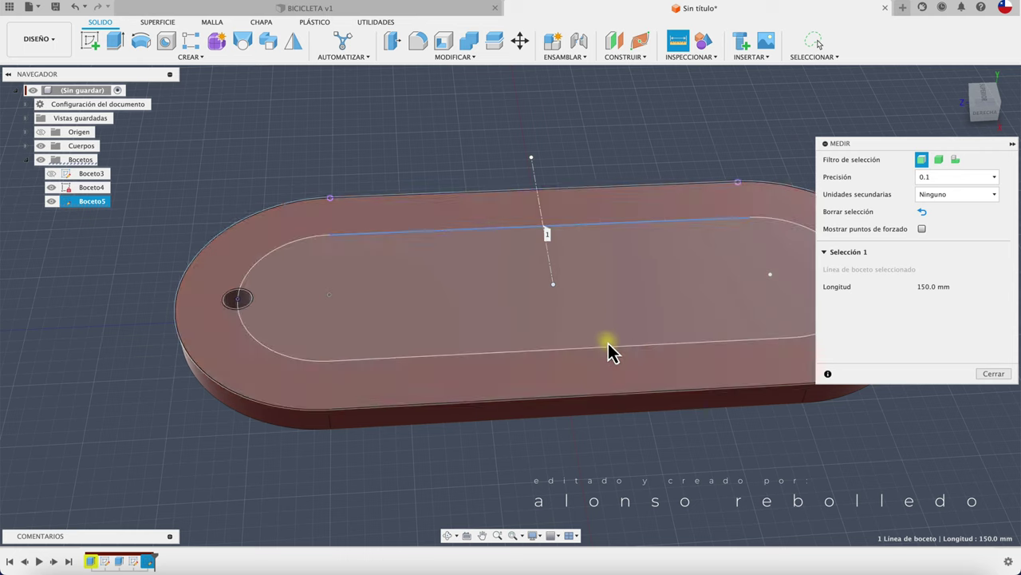
pyautogui.click(993, 373)
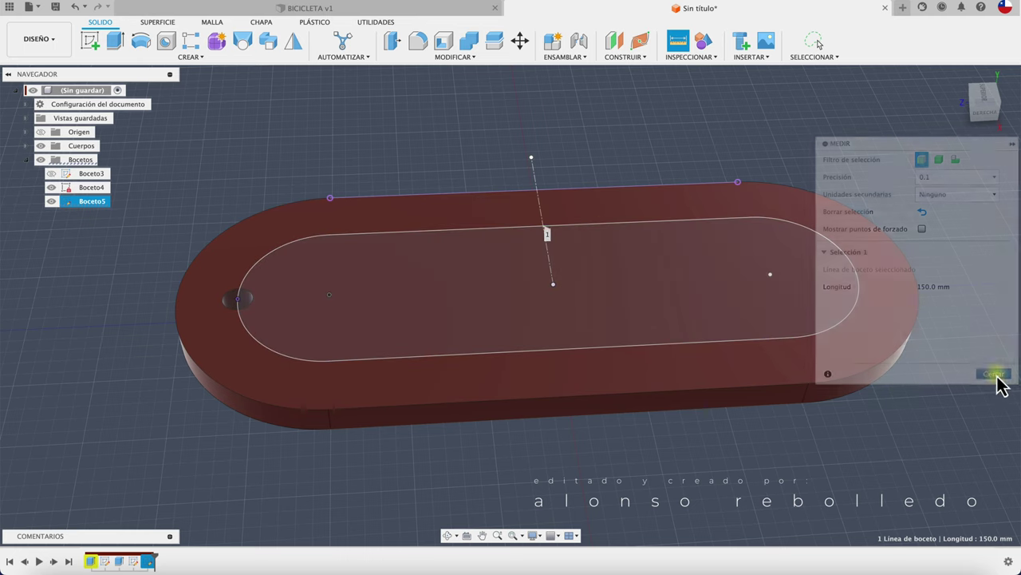
pyautogui.click(683, 58)
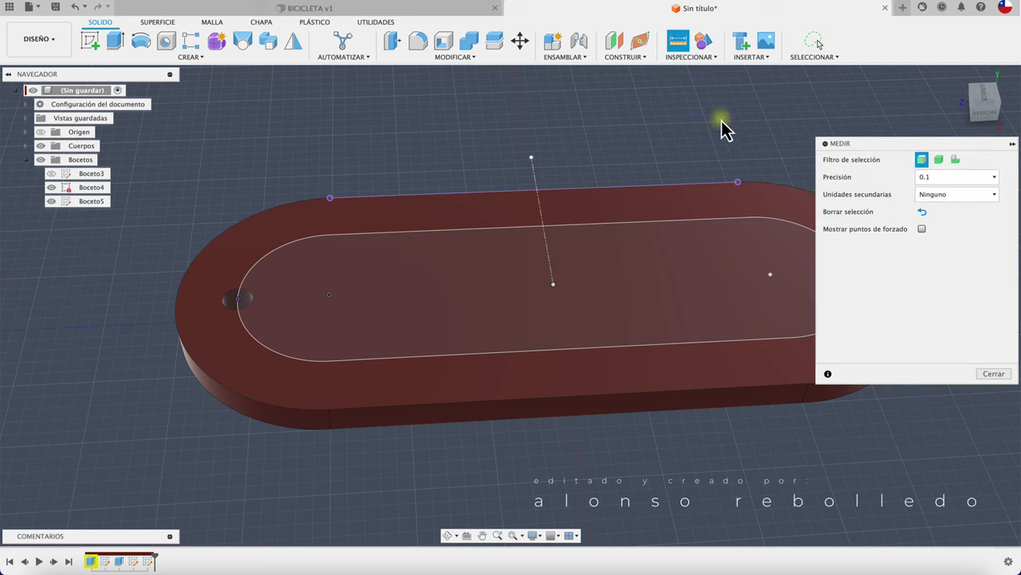
pyautogui.click(795, 234)
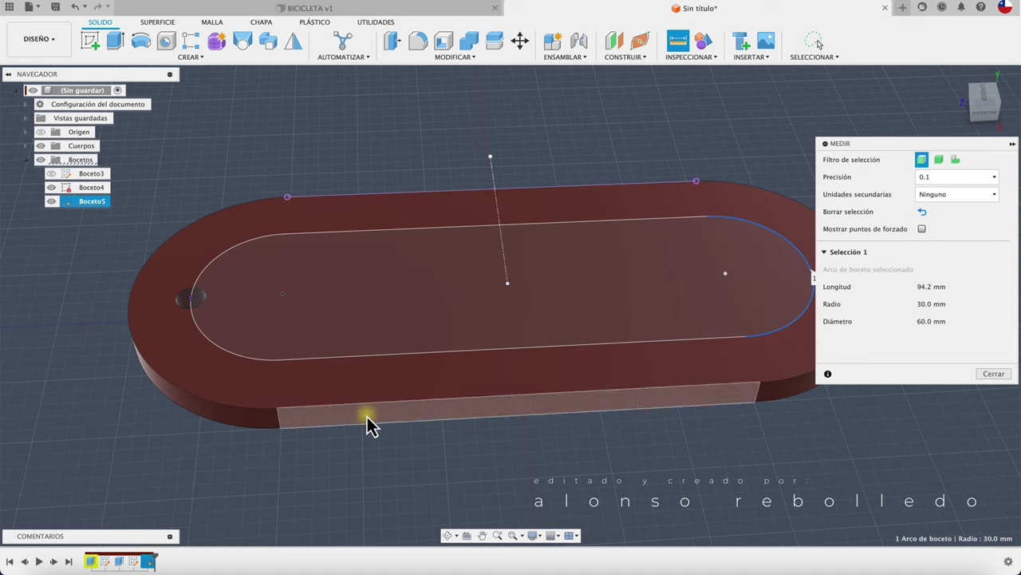
pyautogui.click(994, 374)
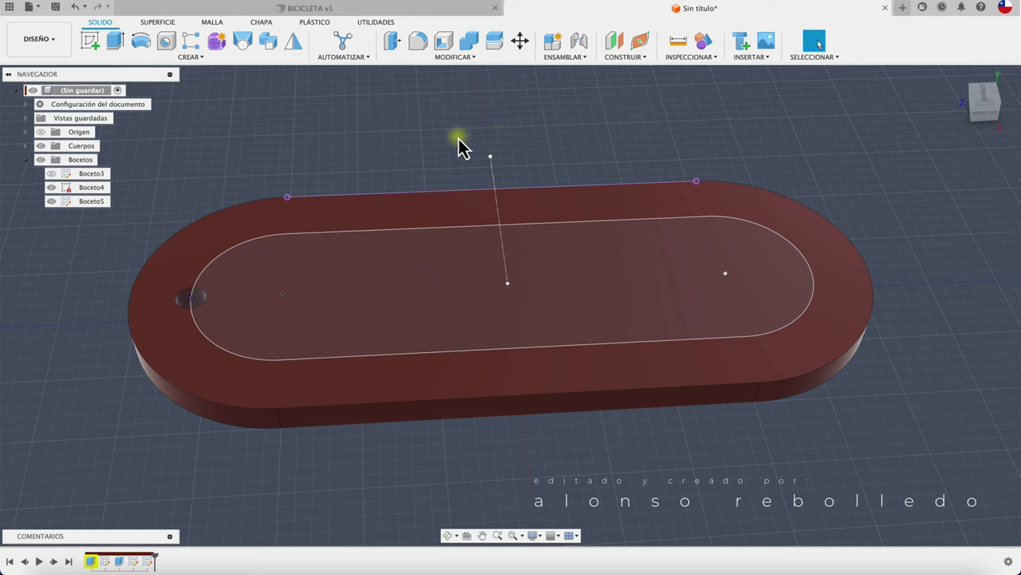
# Step: Set up Patrón sobre ruta with the hole face, the slot outline as path, and path-direction orientation
pyautogui.click(193, 57)
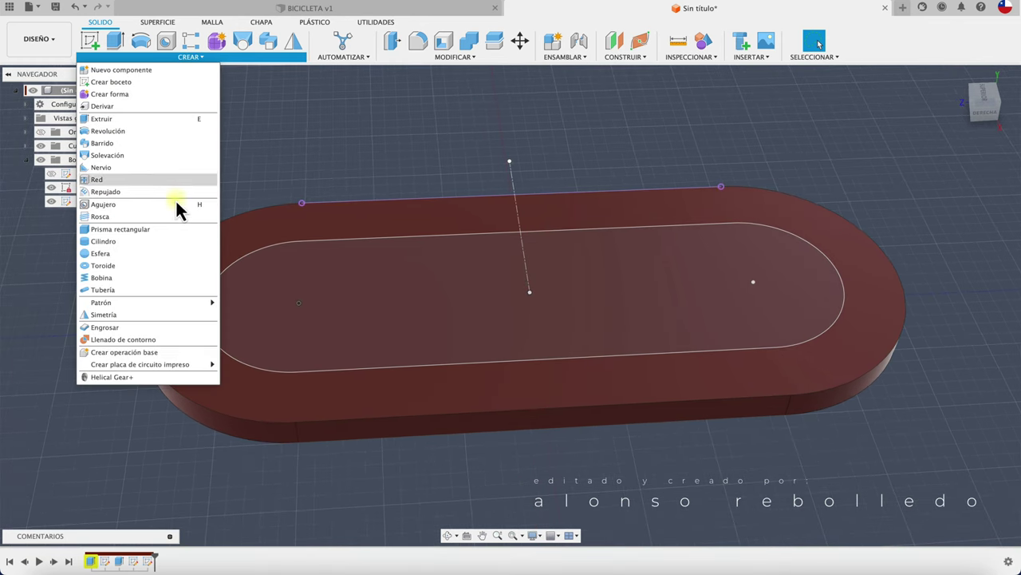
pyautogui.moveTo(120, 302)
pyautogui.click(289, 328)
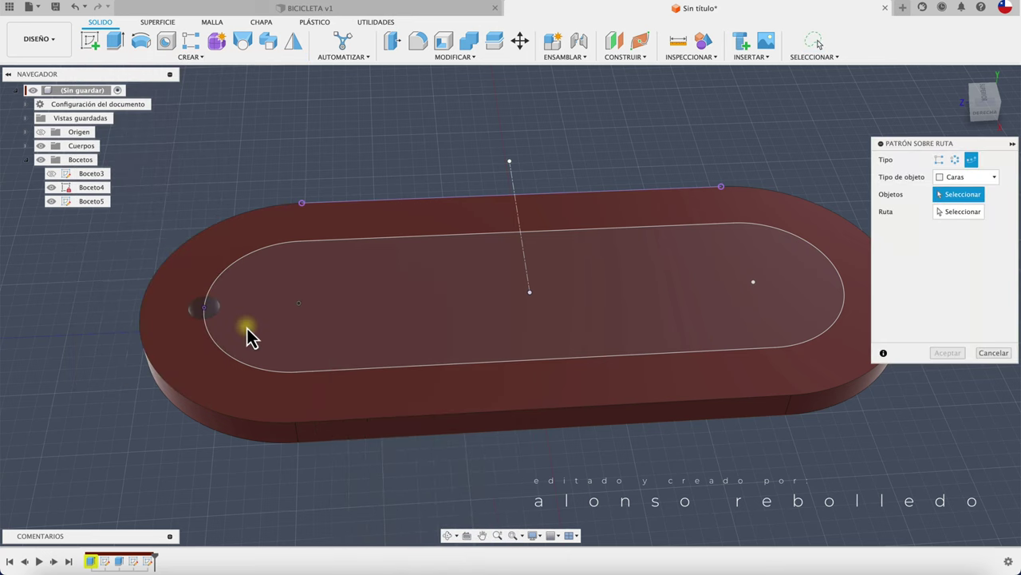
pyautogui.scroll(5, 200, 351)
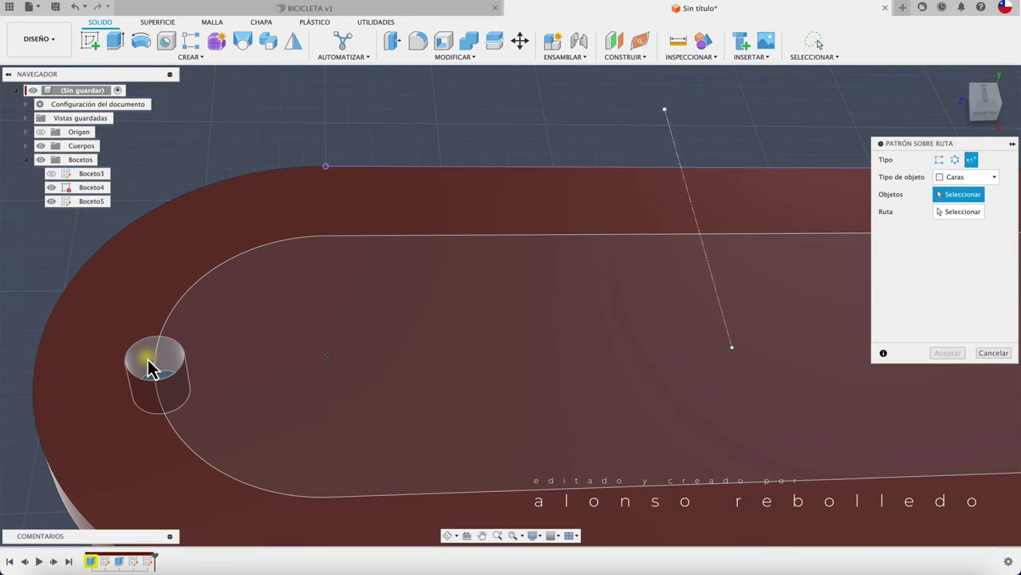
pyautogui.click(147, 365)
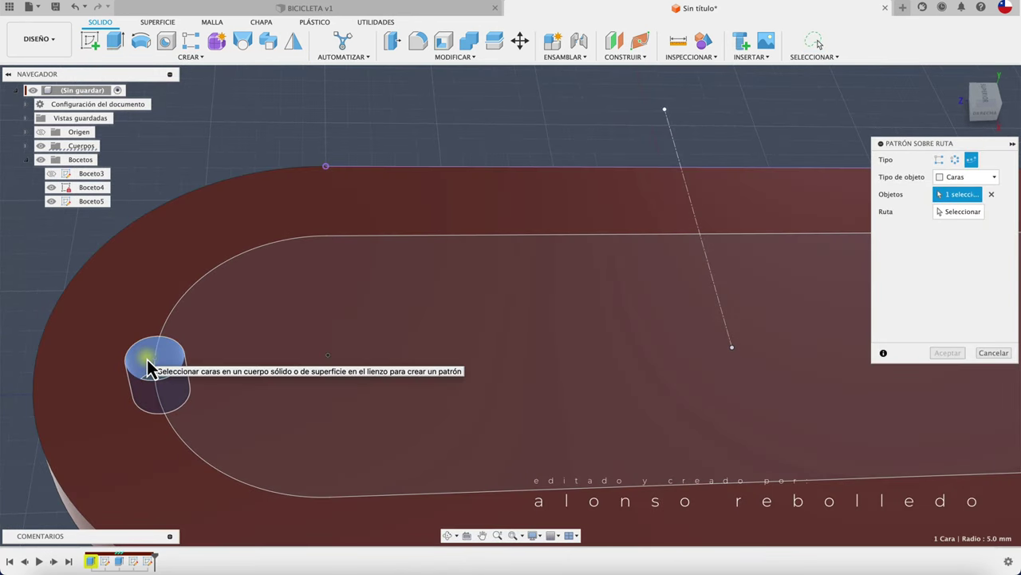
pyautogui.click(941, 212)
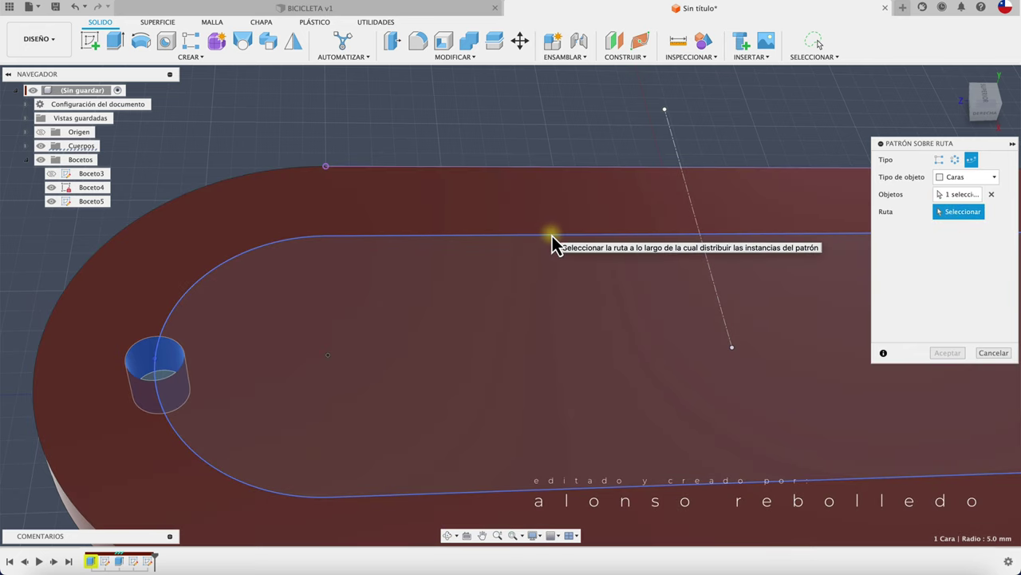
pyautogui.click(550, 237)
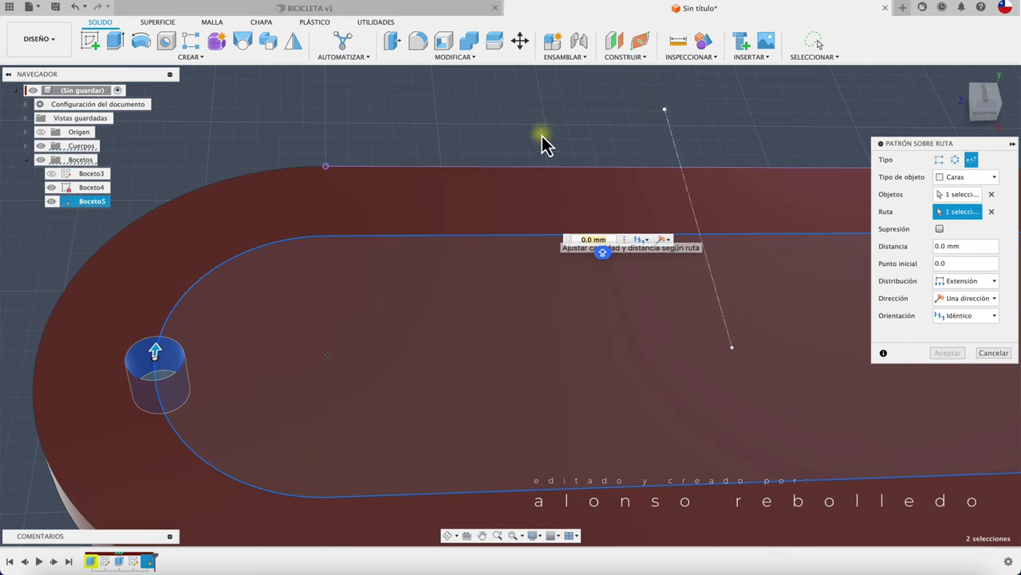
pyautogui.click(973, 316)
pyautogui.click(969, 343)
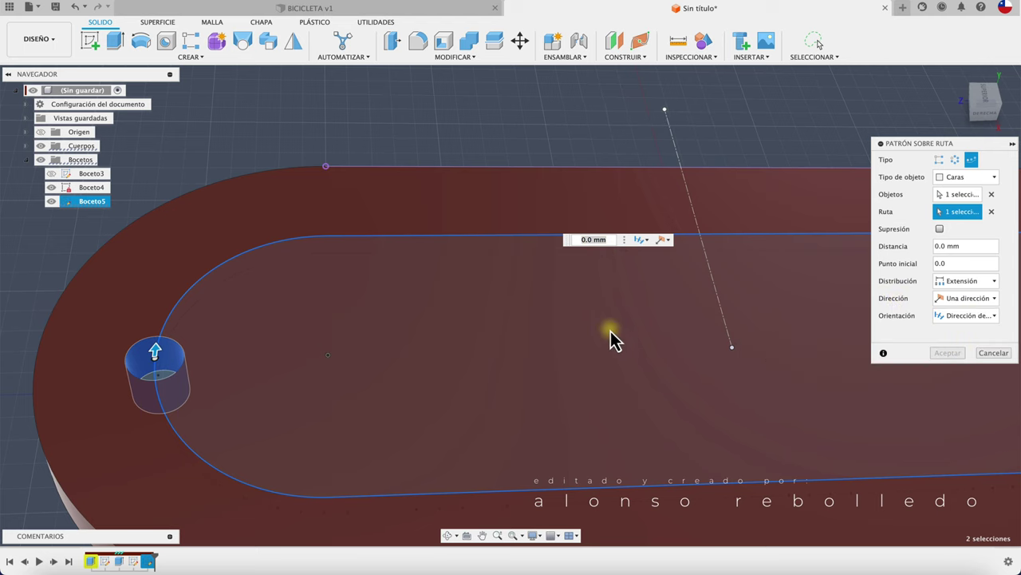
pyautogui.scroll(-3, 609, 333)
pyautogui.keyDown('shift'); pyautogui.moveTo(608, 333); pyautogui.dragTo(595, 440, button='middle'); pyautogui.keyUp('shift')
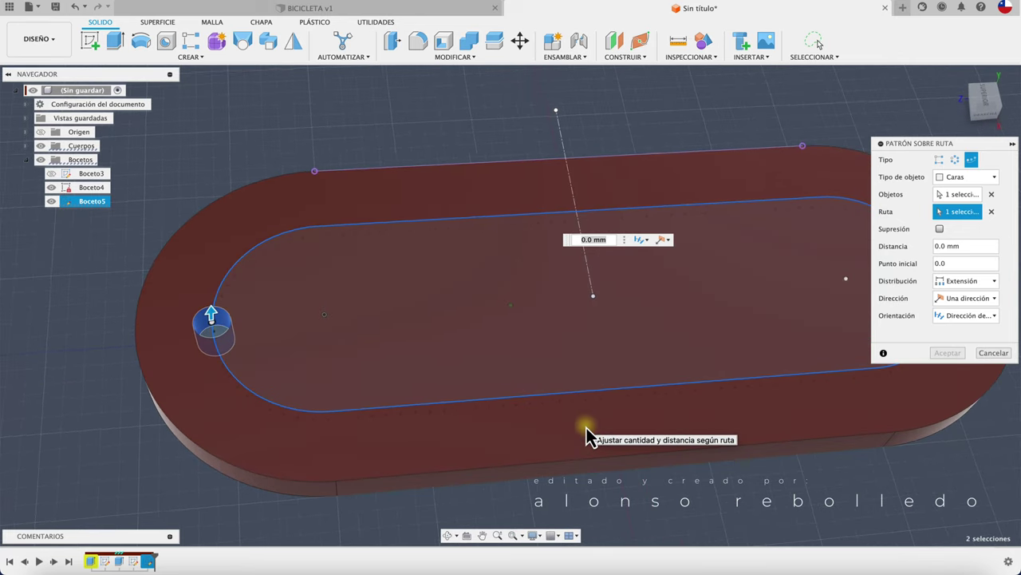
pyautogui.keyDown('shift'); pyautogui.moveTo(586, 427); pyautogui.dragTo(645, 352, button='middle'); pyautogui.keyUp('shift')
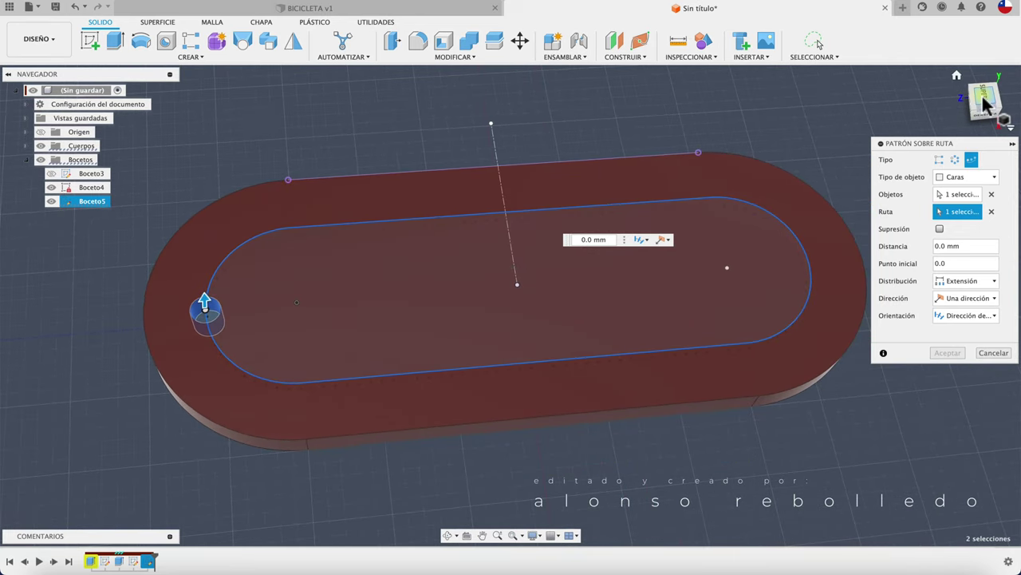
pyautogui.click(983, 100)
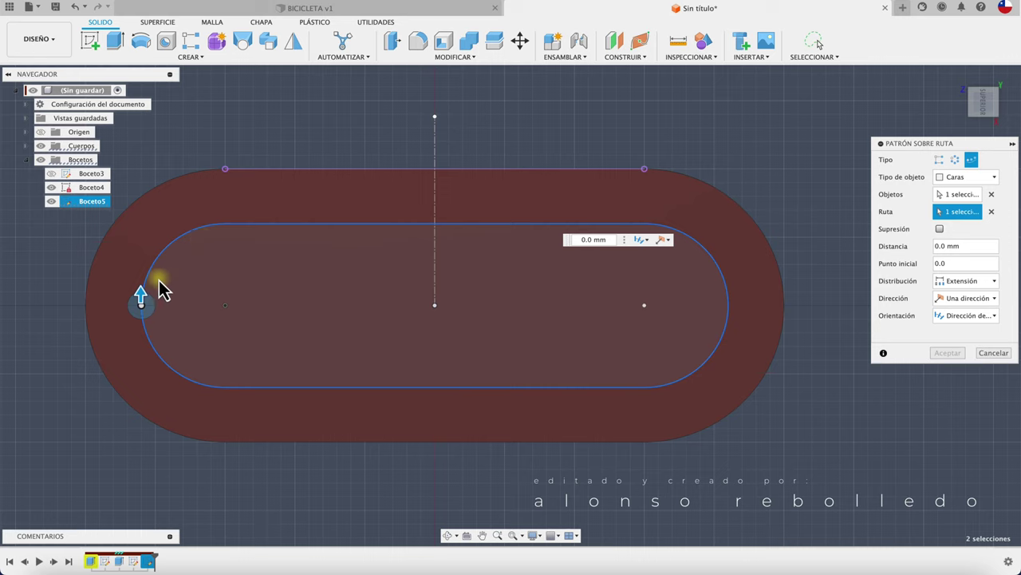
# Step: Set the pattern distance to 488.4 mm and confirm the nine holes along the slot
pyautogui.moveTo(145, 300); pyautogui.dragTo(297, 234)
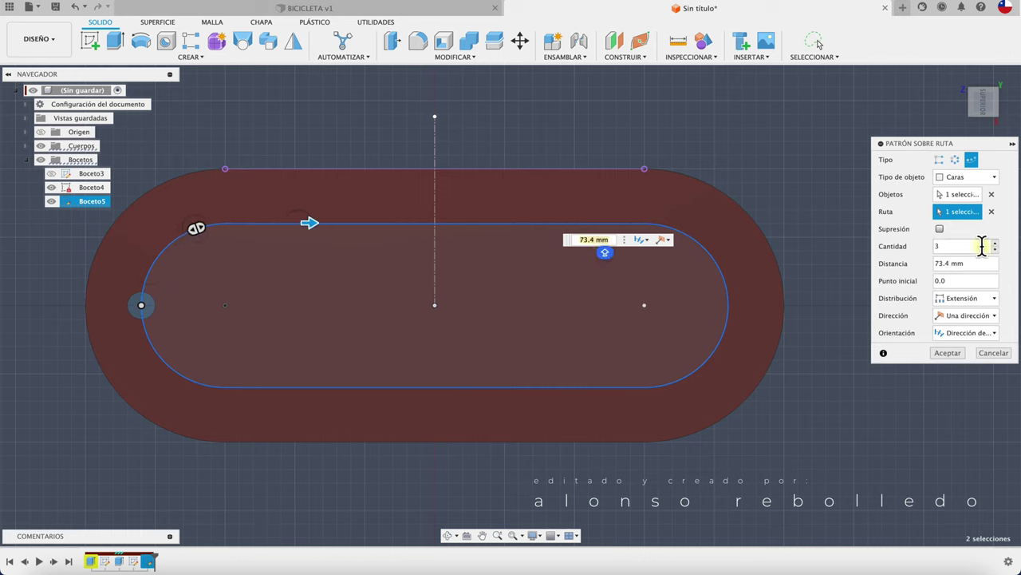
pyautogui.click(953, 263)
pyautogui.write('9')
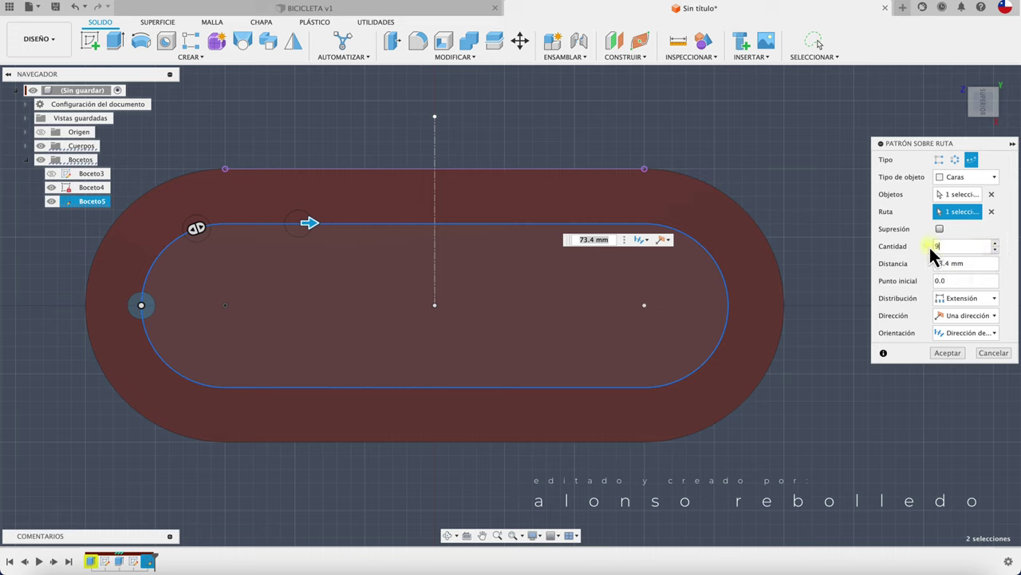
pyautogui.moveTo(311, 226); pyautogui.dragTo(446, 232)
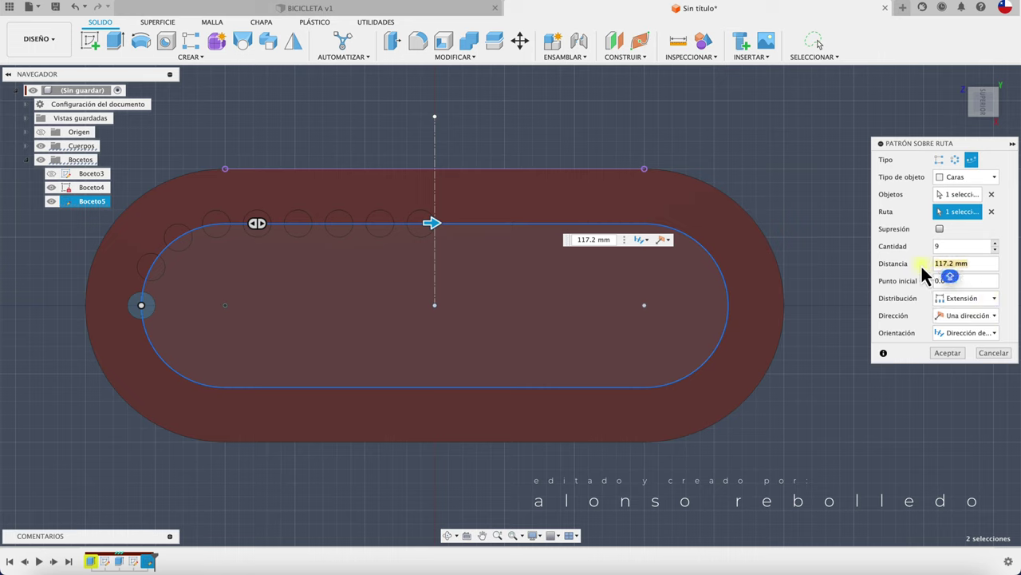
pyautogui.write('488')
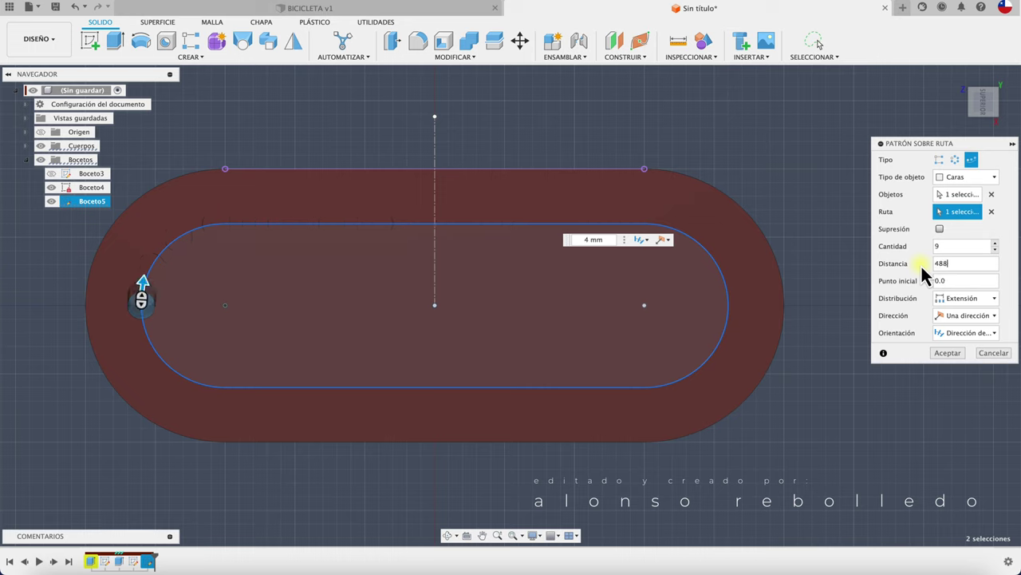
pyautogui.write('.4')
pyautogui.press('Return')
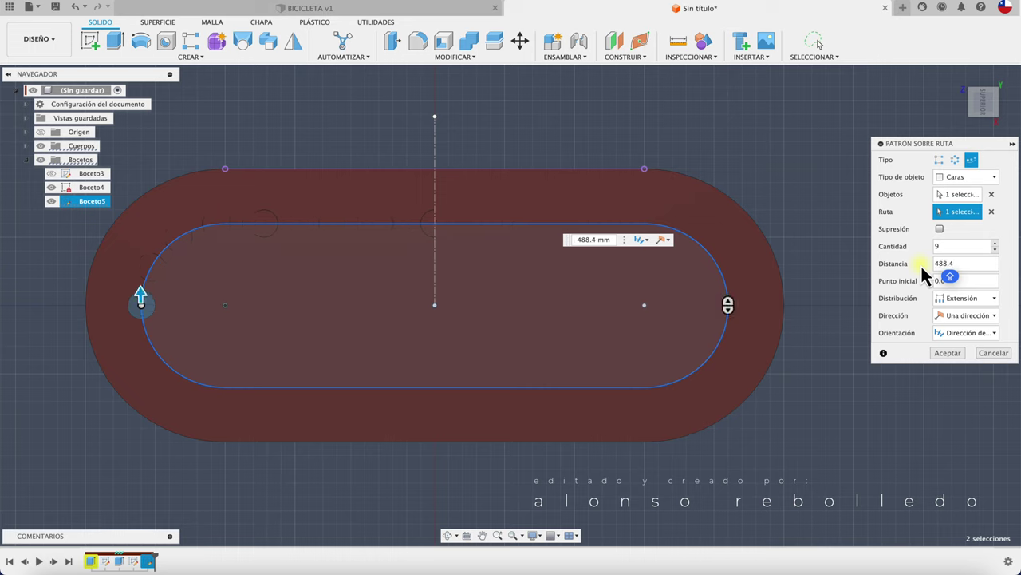
pyautogui.click(946, 354)
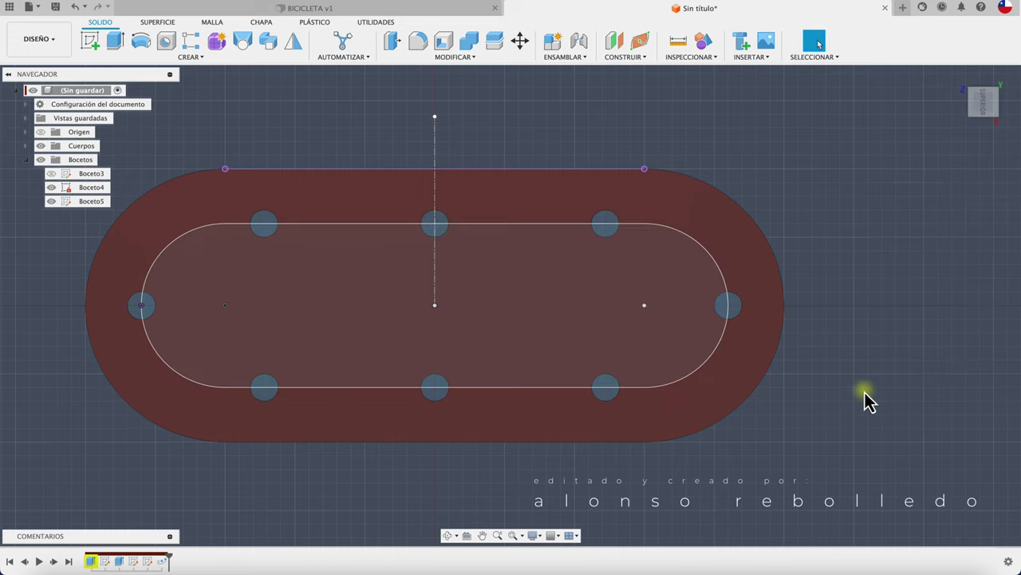
# Step: Hide the Boceto5 sketch and view the patterned holes in 3D
pyautogui.keyDown('shift'); pyautogui.moveTo(816, 405); pyautogui.dragTo(212, 333, button='middle'); pyautogui.keyUp('shift')
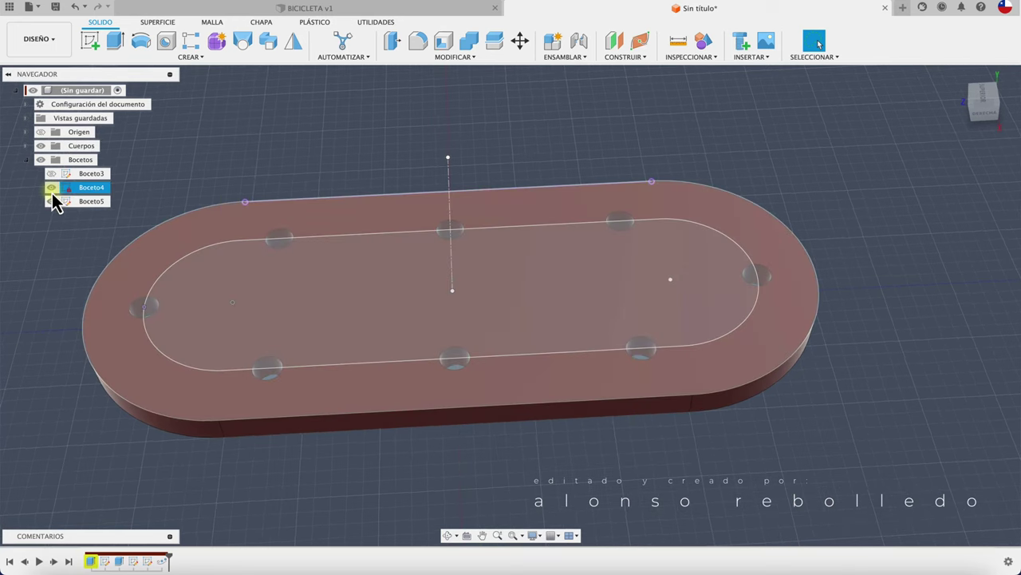
pyautogui.click(51, 201)
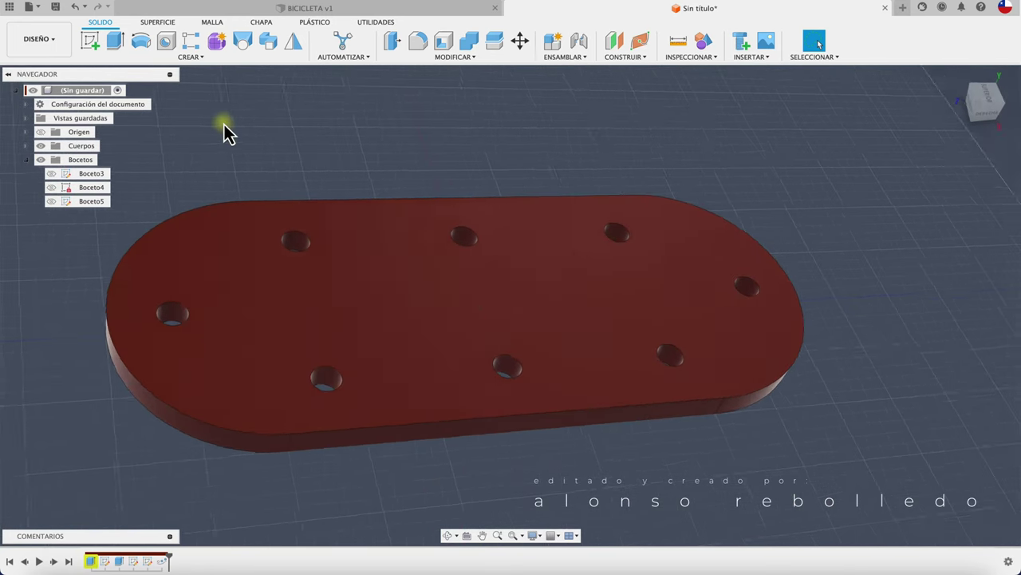
pyautogui.keyDown('shift'); pyautogui.hscroll(-5, 224, 124); pyautogui.keyUp('shift')
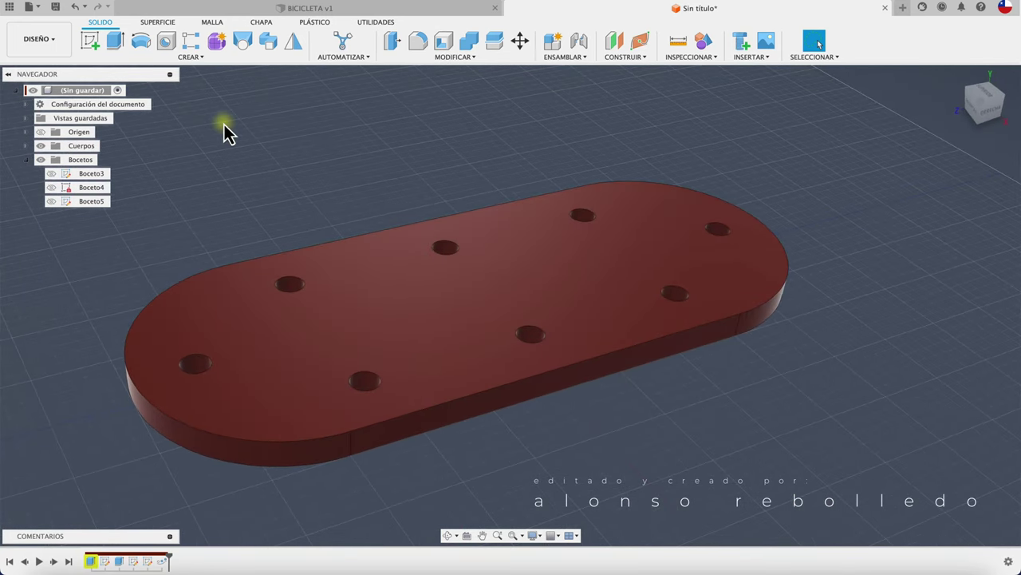
# Step: In a new design, sketch a two-point rectangle from the origin on the XY plane
pyautogui.click(901, 14)
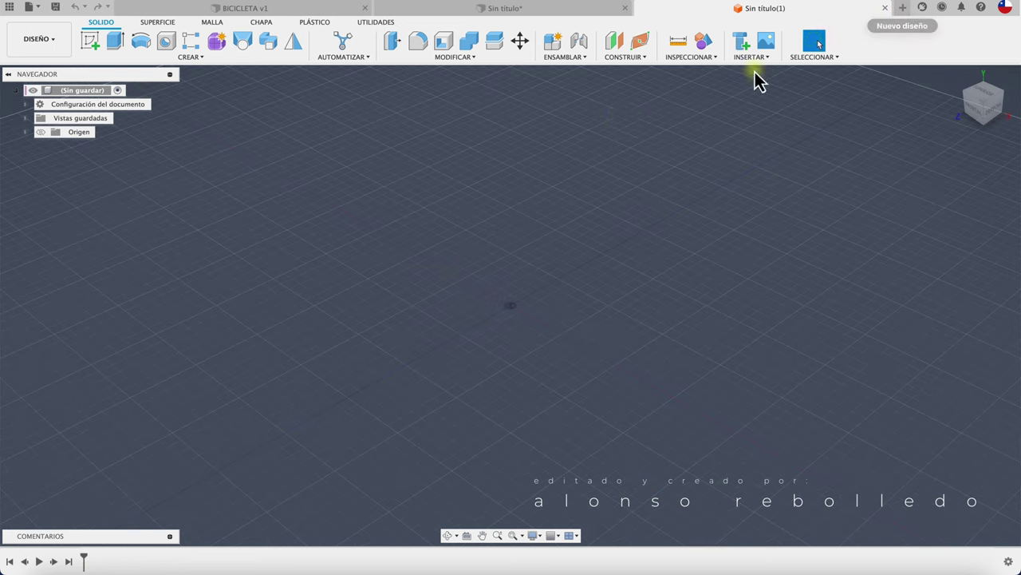
pyautogui.click(93, 40)
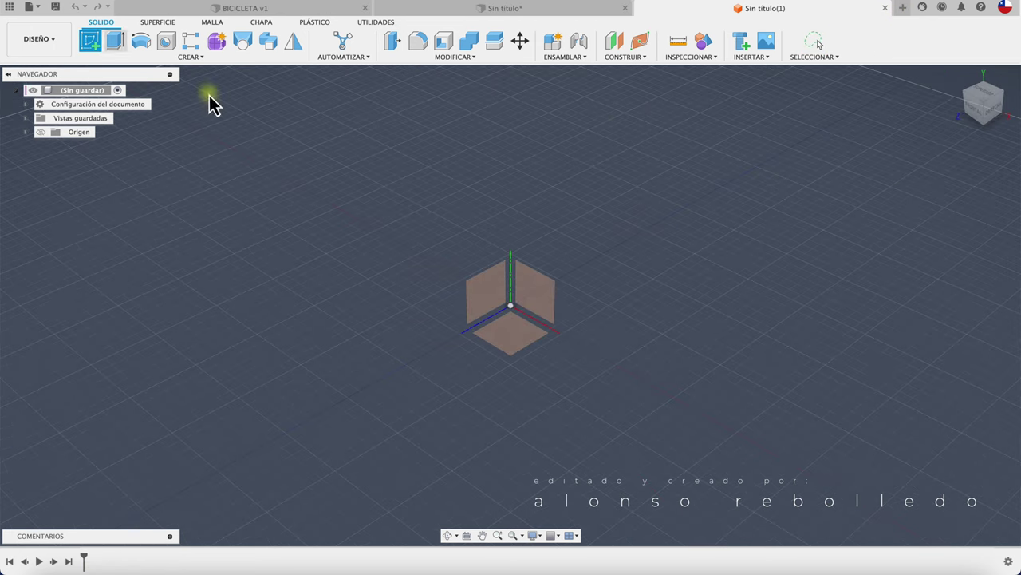
pyautogui.click(515, 343)
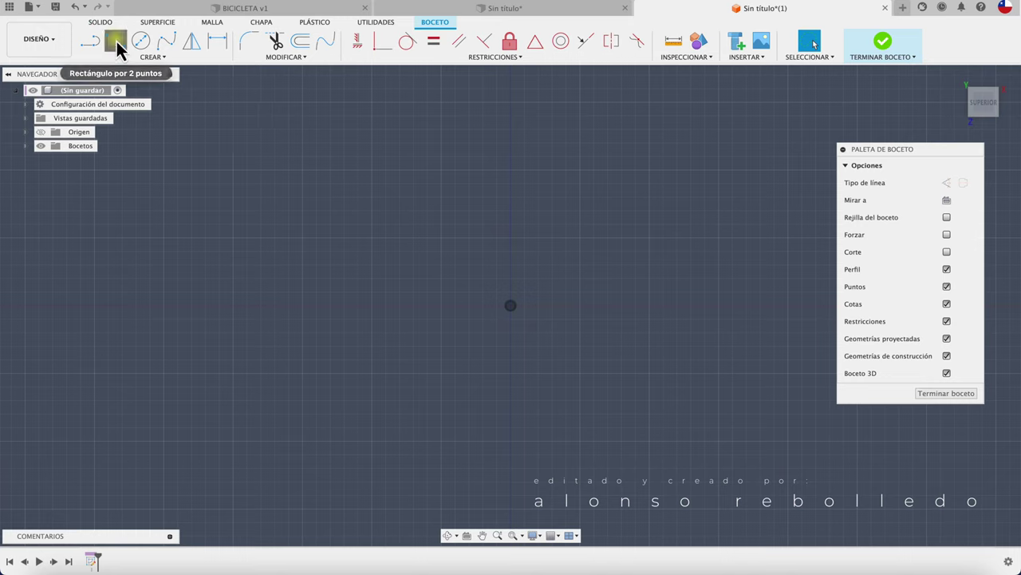
pyautogui.click(116, 41)
pyautogui.click(510, 304)
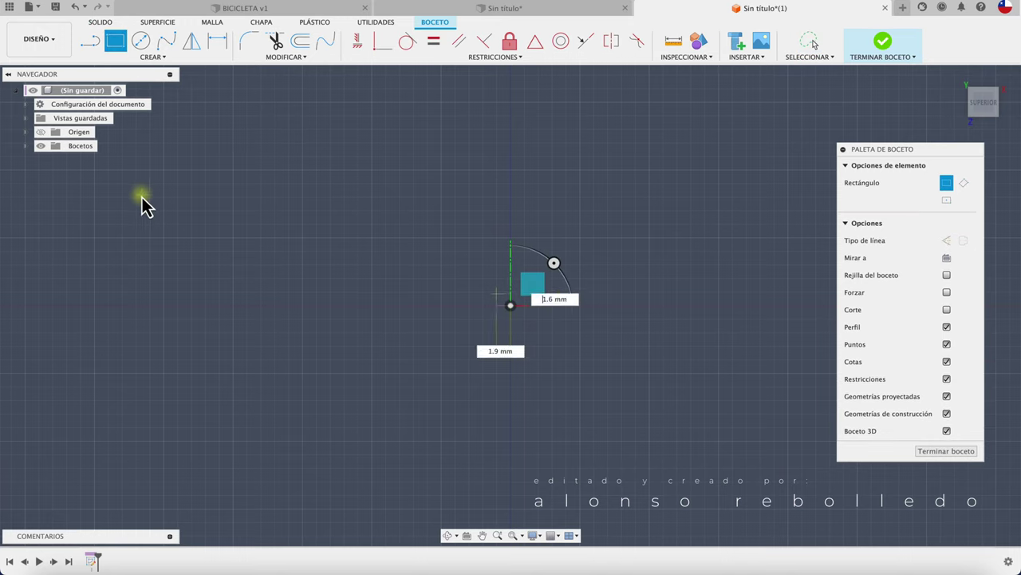
pyautogui.click(156, 142)
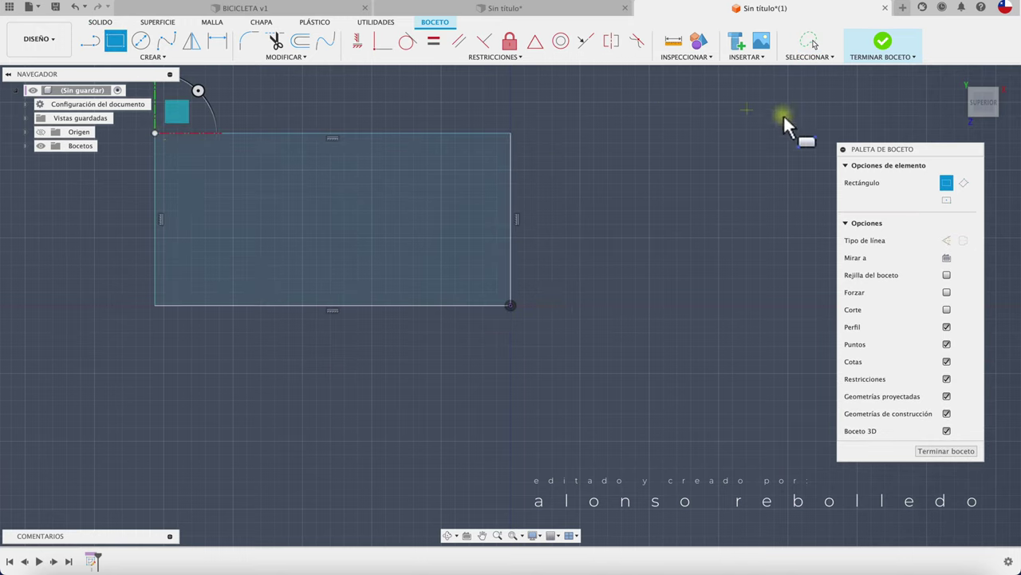
pyautogui.click(885, 46)
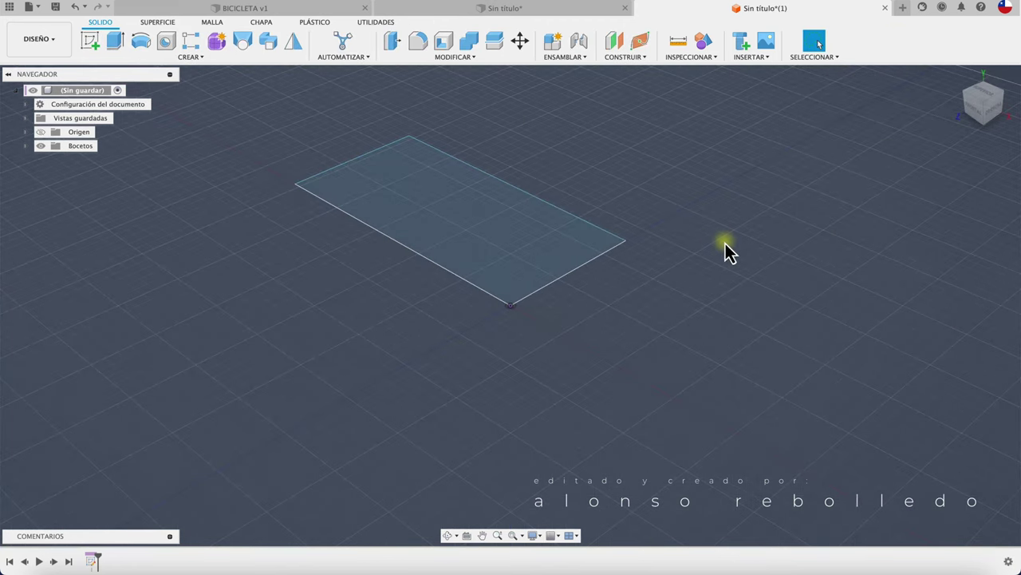
# Step: Extrude the rectangle 20 mm into a solid block
pyautogui.press('e')
pyautogui.moveTo(456, 209); pyautogui.dragTo(461, 169)
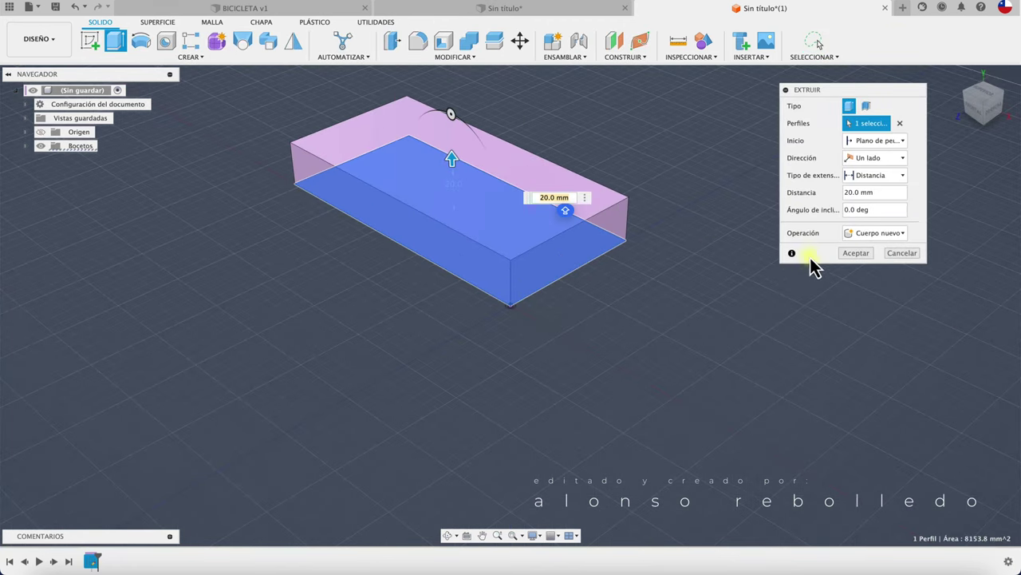
pyautogui.click(852, 253)
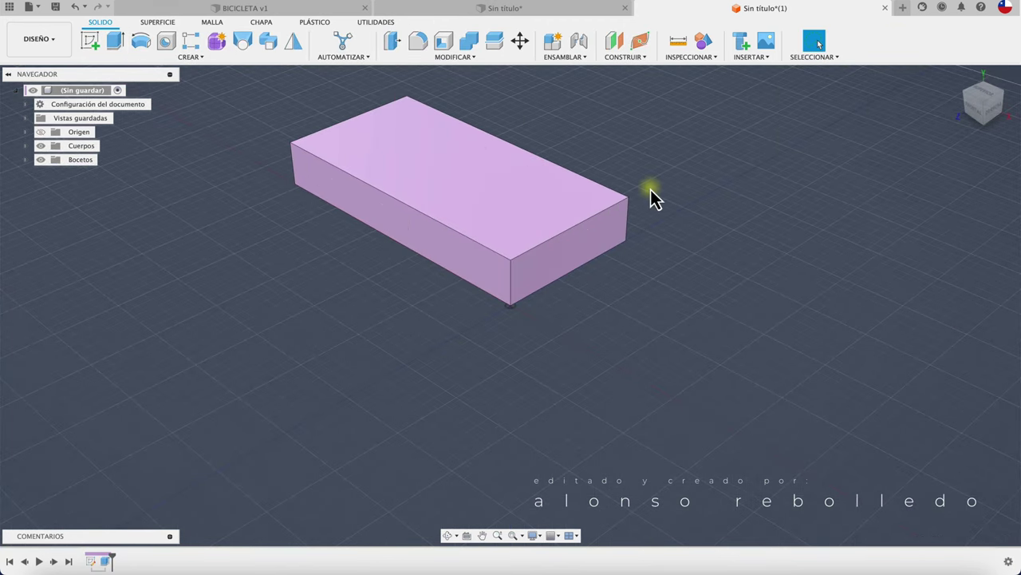
# Step: Sketch a five-point open fit-point spline across the block's top face and finish the sketch
pyautogui.click(90, 39)
pyautogui.click(374, 152)
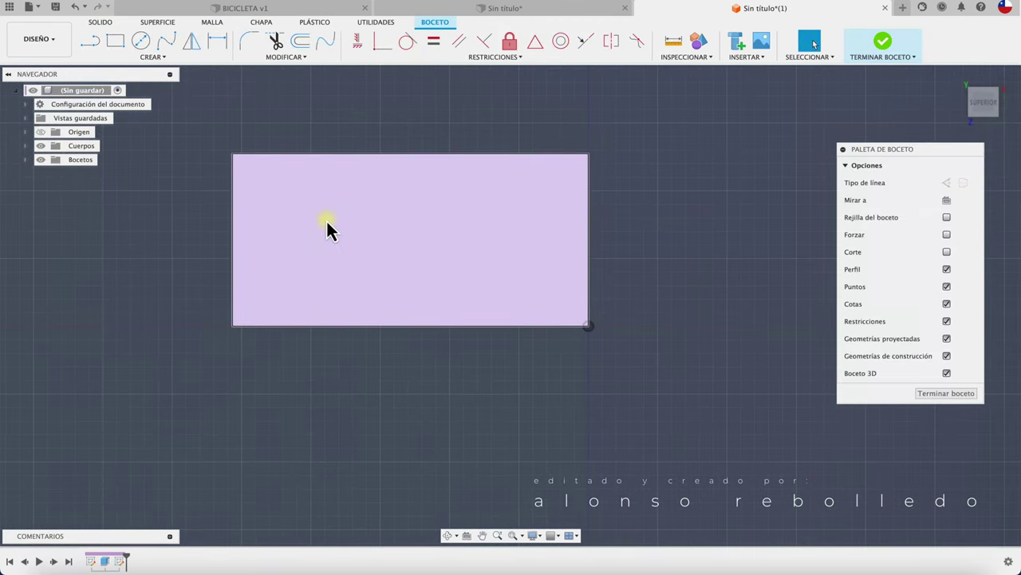
pyautogui.click(174, 45)
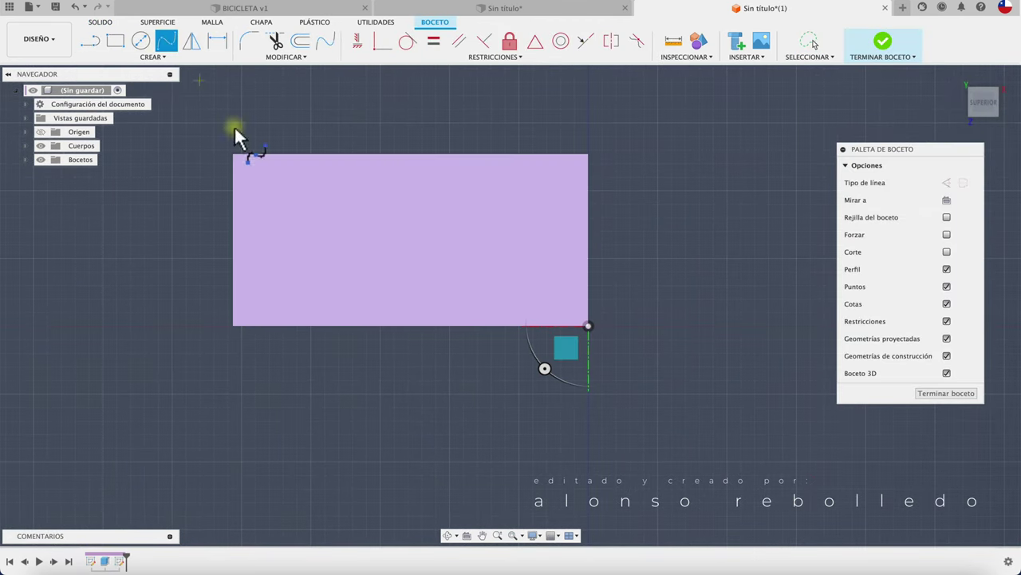
pyautogui.click(266, 185)
pyautogui.click(354, 240)
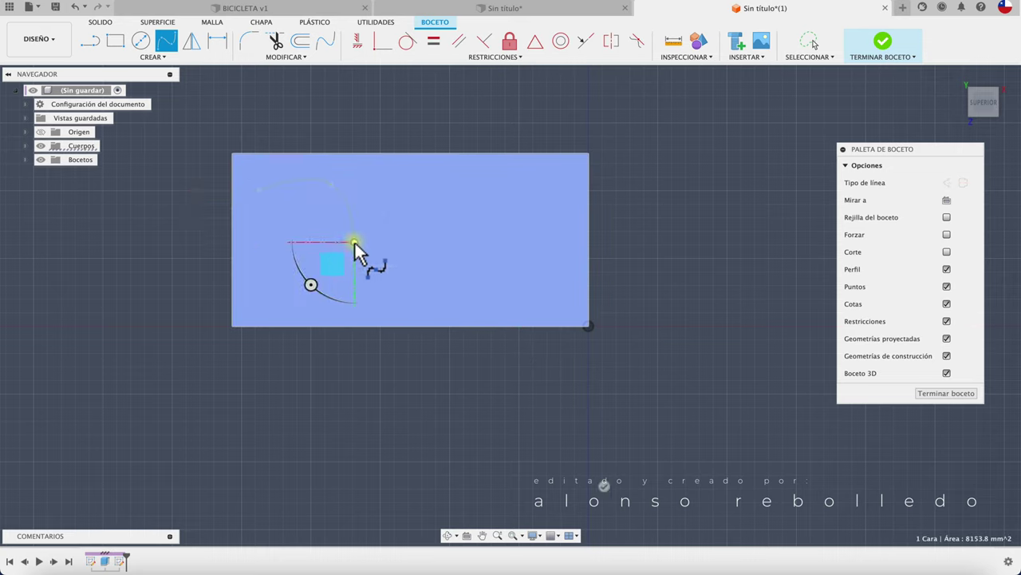
pyautogui.click(395, 289)
pyautogui.click(479, 282)
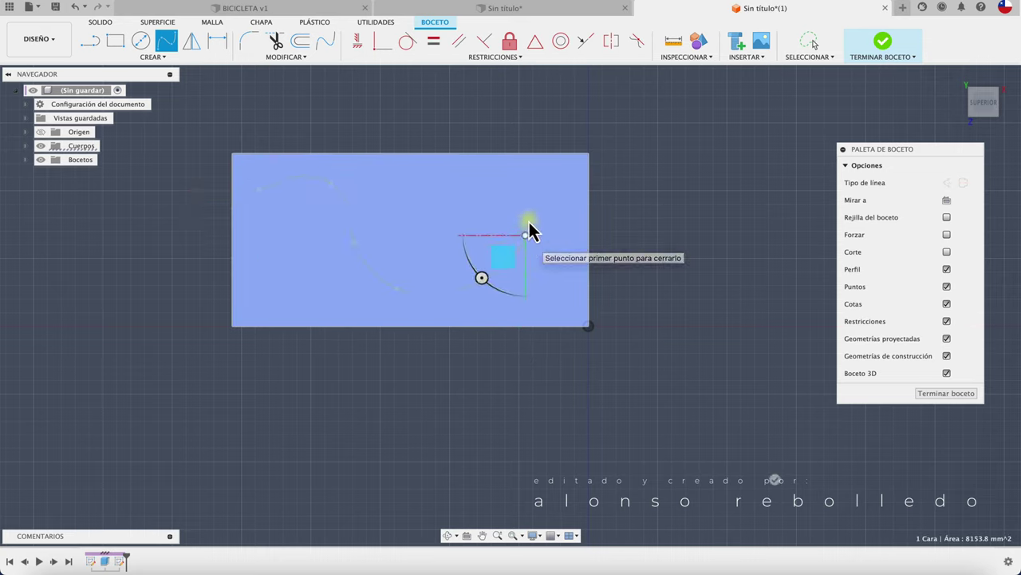
pyautogui.click(537, 191)
pyautogui.rightClick(538, 192)
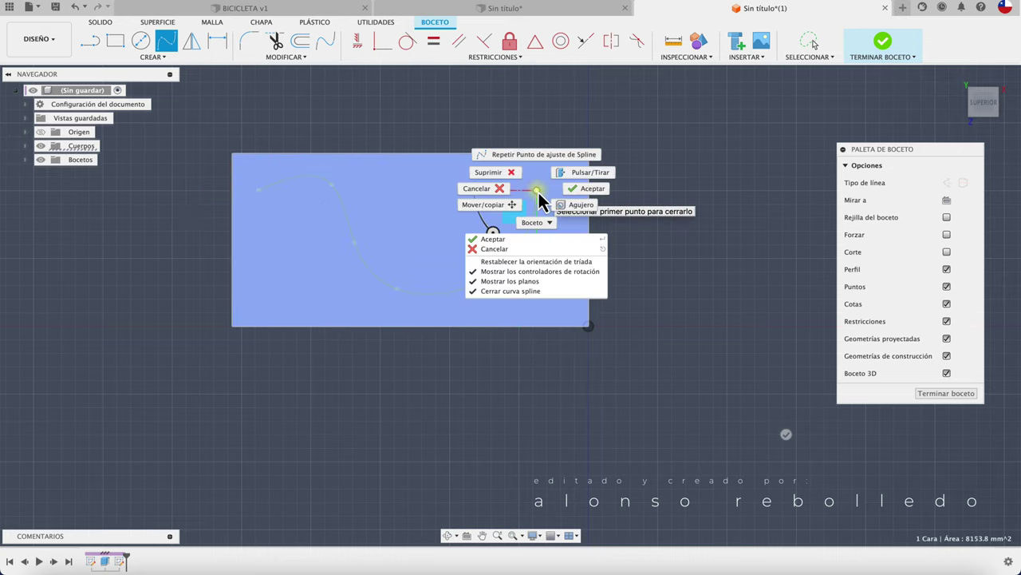
pyautogui.click(589, 193)
pyautogui.click(932, 399)
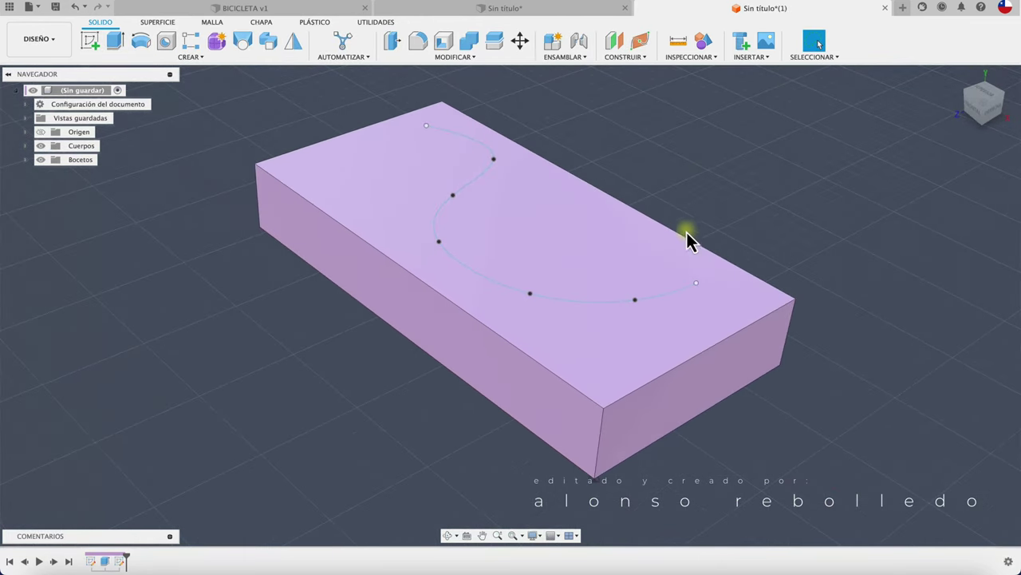
# Step: Select the spline and begin a new sketch on the block's top face
pyautogui.click(677, 293)
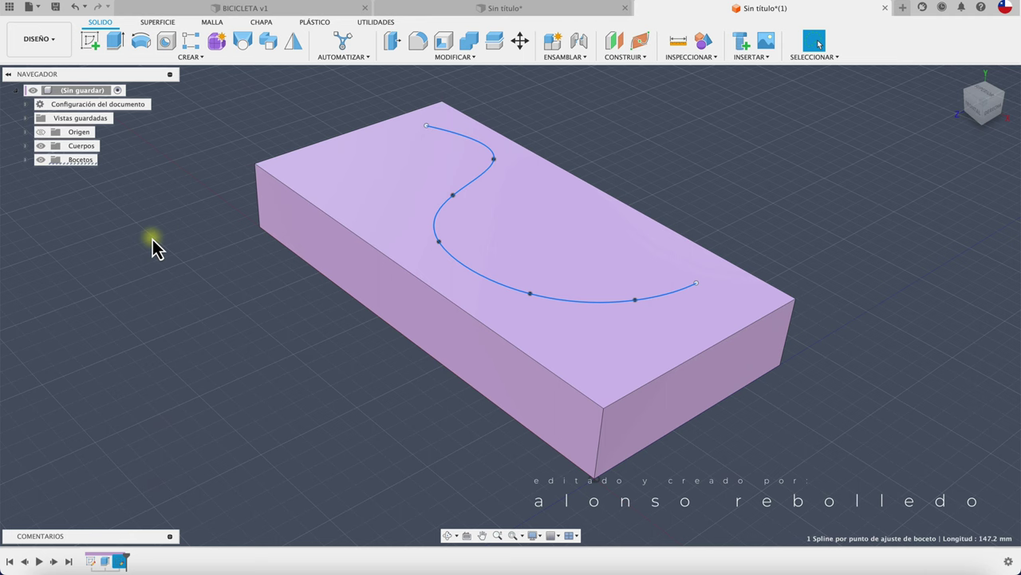
pyautogui.click(89, 43)
pyautogui.click(399, 263)
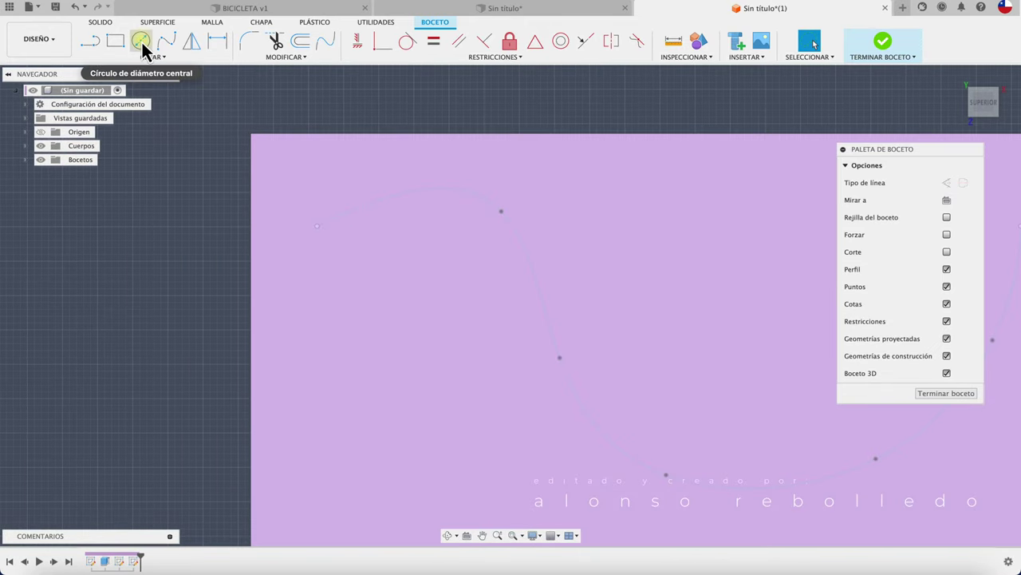
# Step: Sketch a small center-diameter circle at the spline's start point and finish the sketch
pyautogui.click(141, 41)
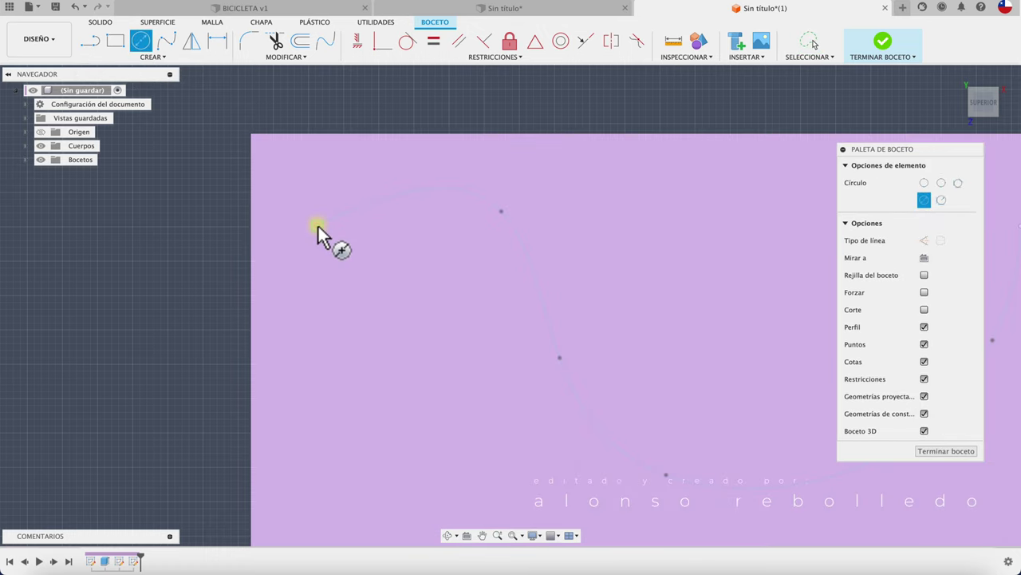
pyautogui.click(318, 226)
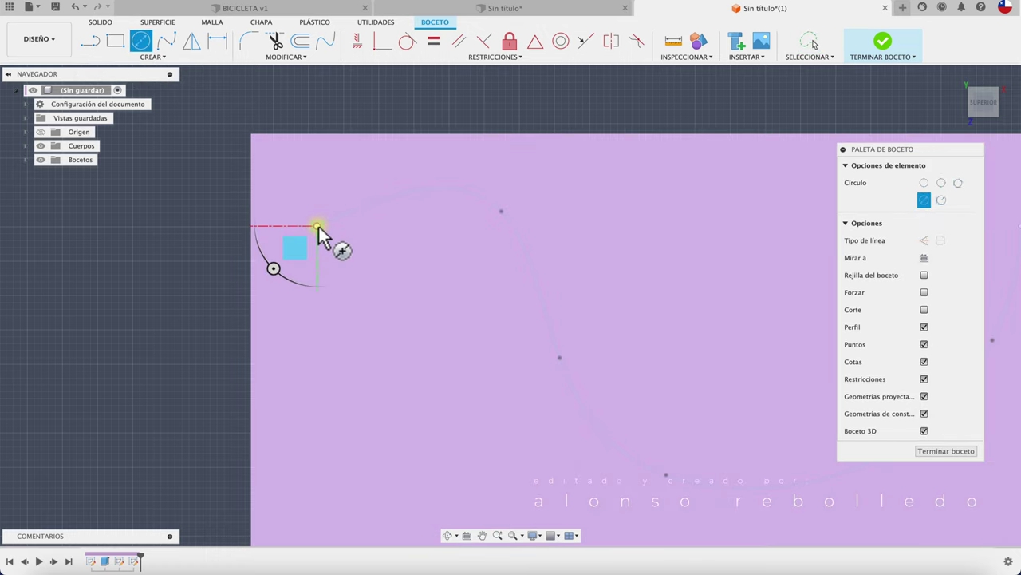
pyautogui.click(338, 246)
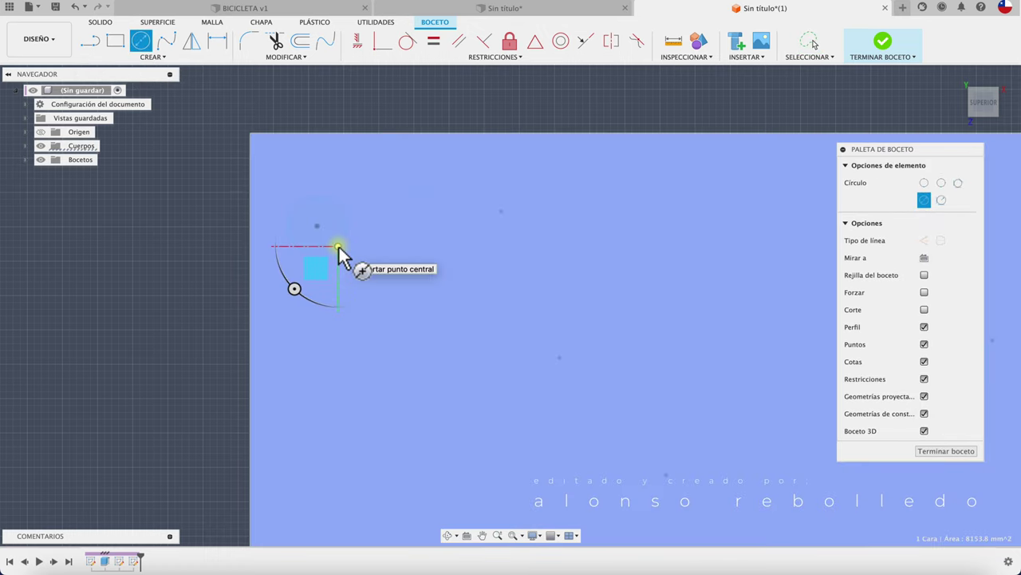
pyautogui.click(883, 44)
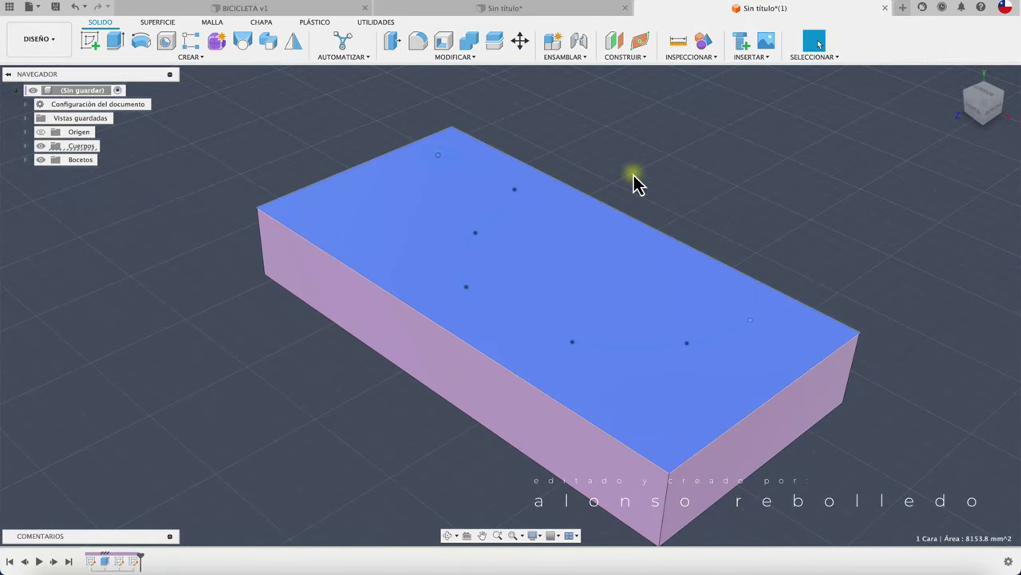
# Step: Start an extrusion on the block's top face, then cancel it unchanged
pyautogui.press('e')
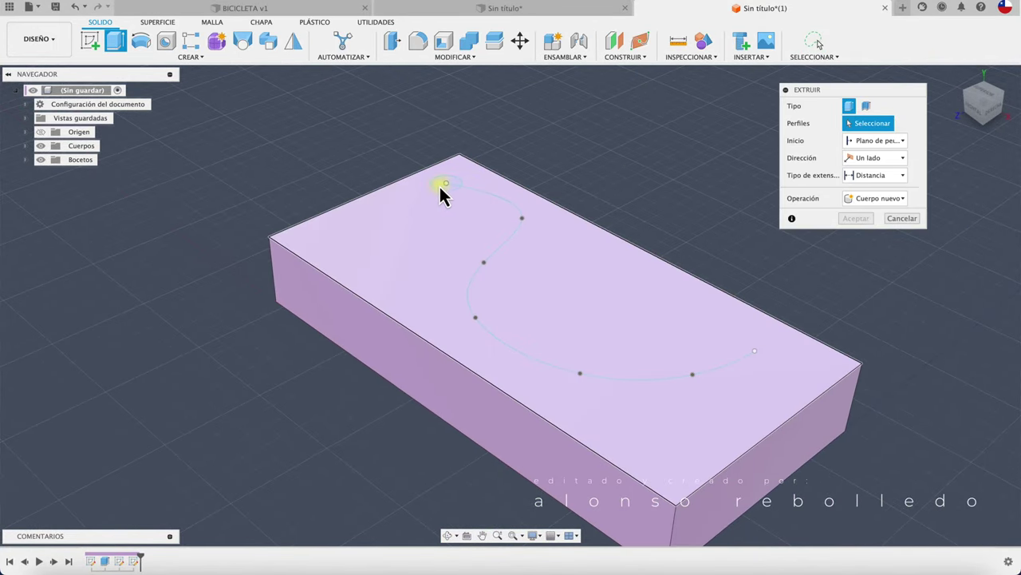
pyautogui.click(440, 188)
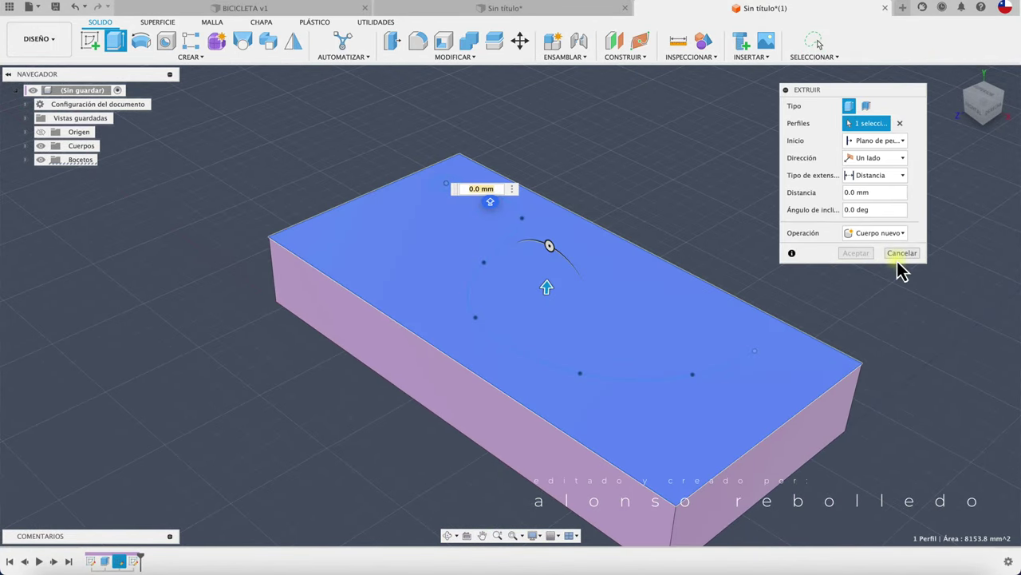
pyautogui.click(902, 253)
pyautogui.scroll(2, 627, 151)
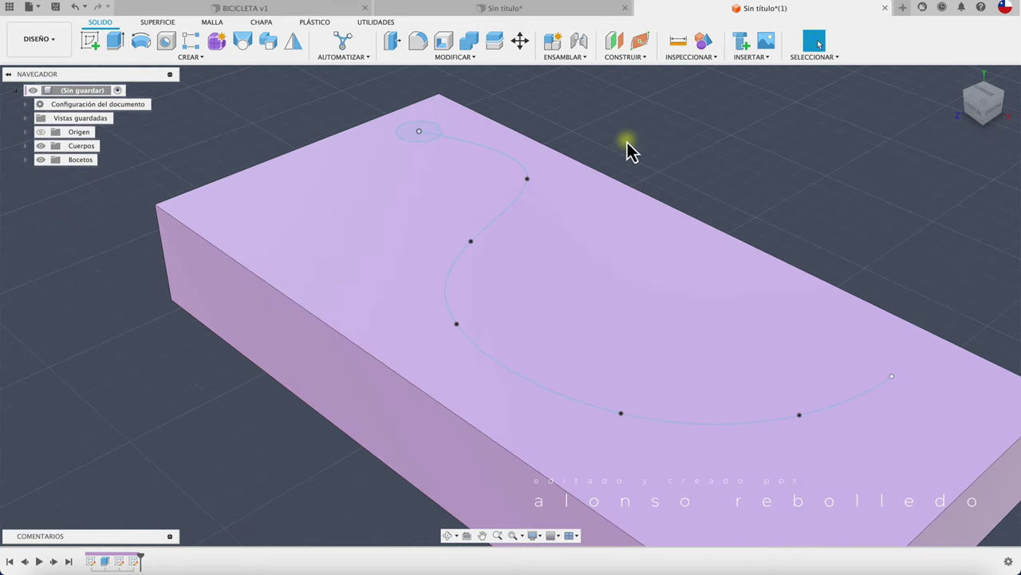
pyautogui.scroll(2, 627, 151)
pyautogui.scroll(2, 628, 151)
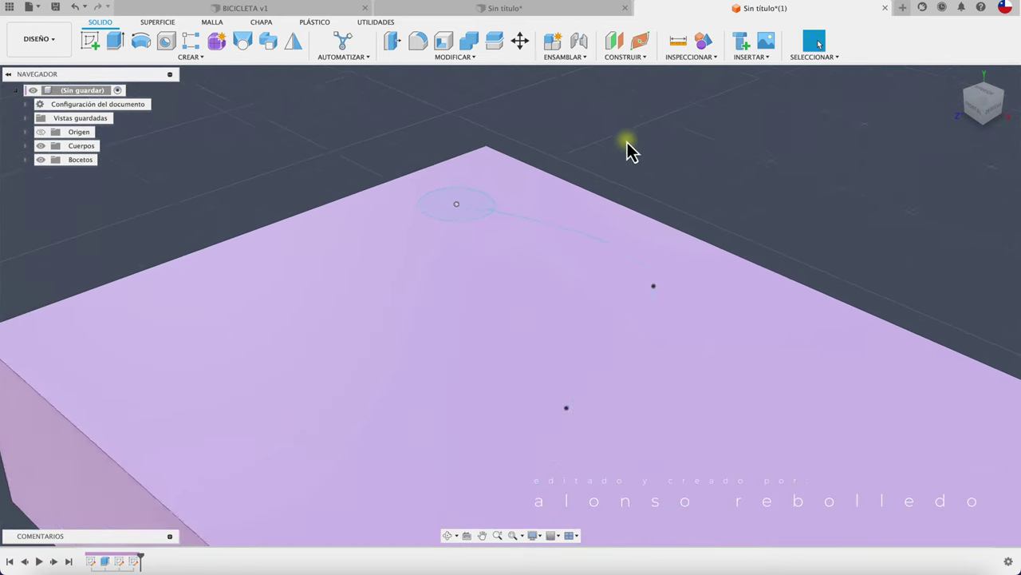
# Step: Extrude the small circle 10 mm upward into a cylinder joined to the block
pyautogui.click(118, 44)
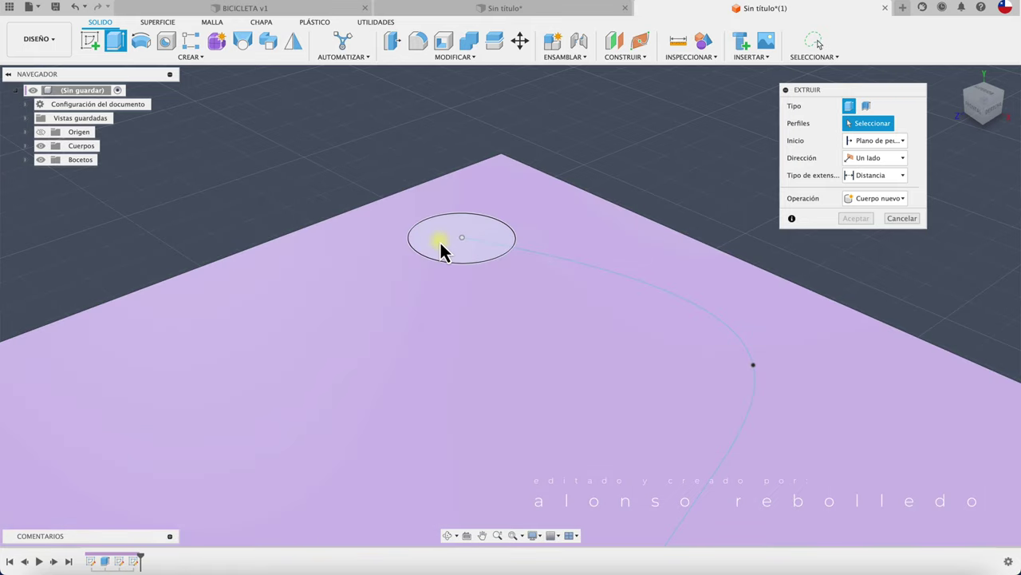
pyautogui.click(440, 245)
pyautogui.moveTo(463, 228); pyautogui.dragTo(464, 120)
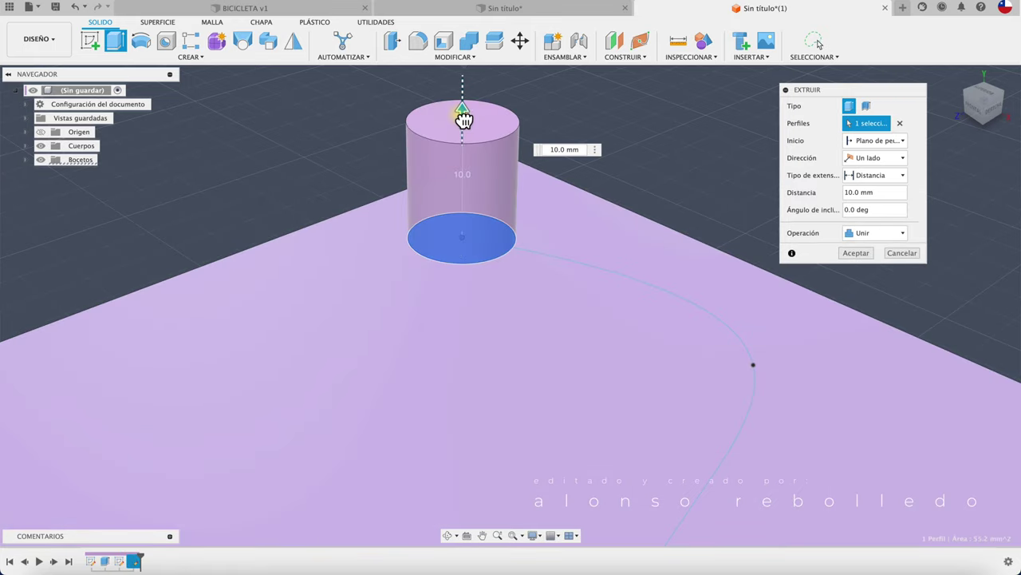
pyautogui.click(857, 253)
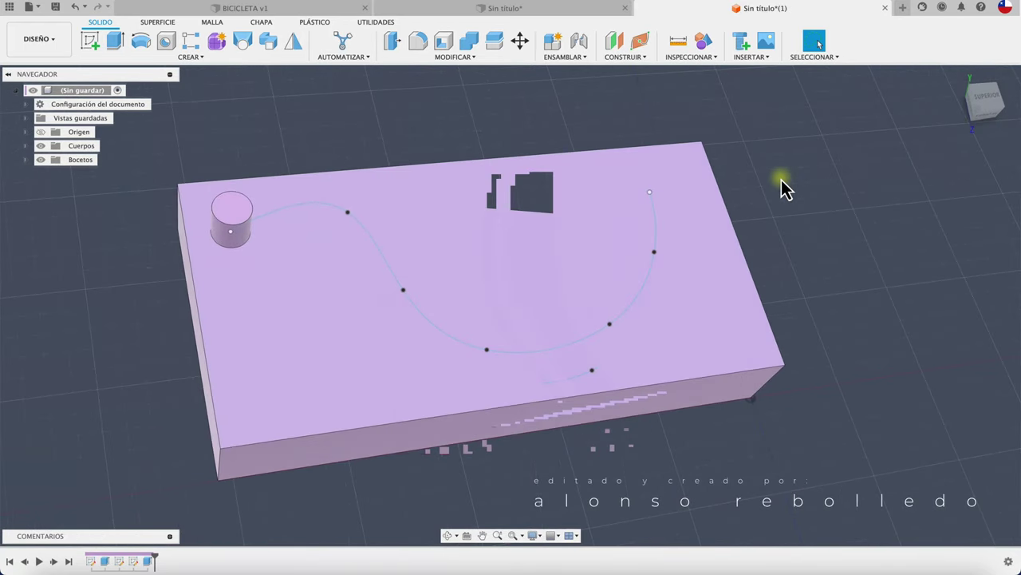
# Step: Start a Pattern on Path and select the cylinder's top and side faces
pyautogui.click(216, 58)
pyautogui.moveTo(147, 303)
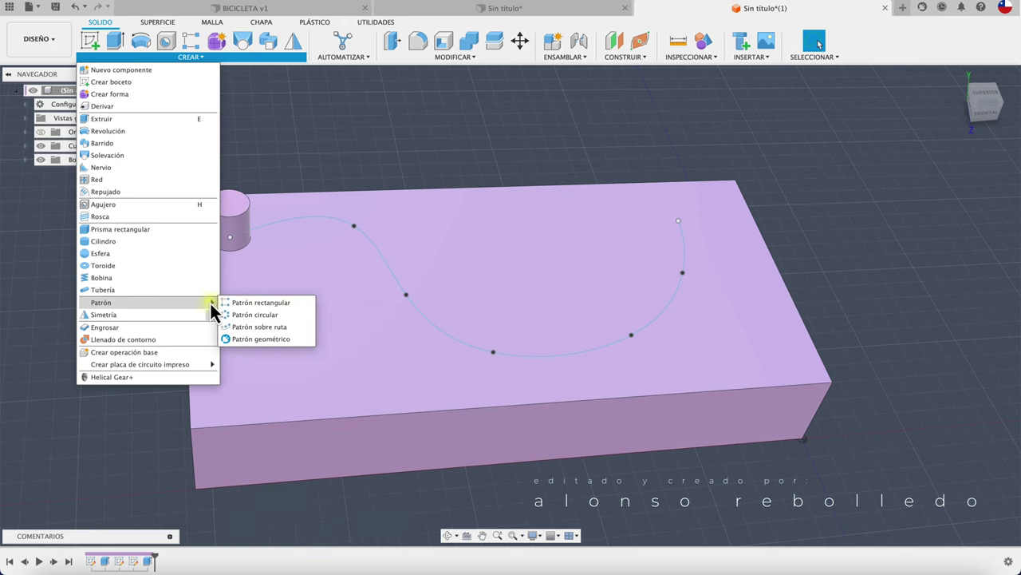
pyautogui.click(257, 328)
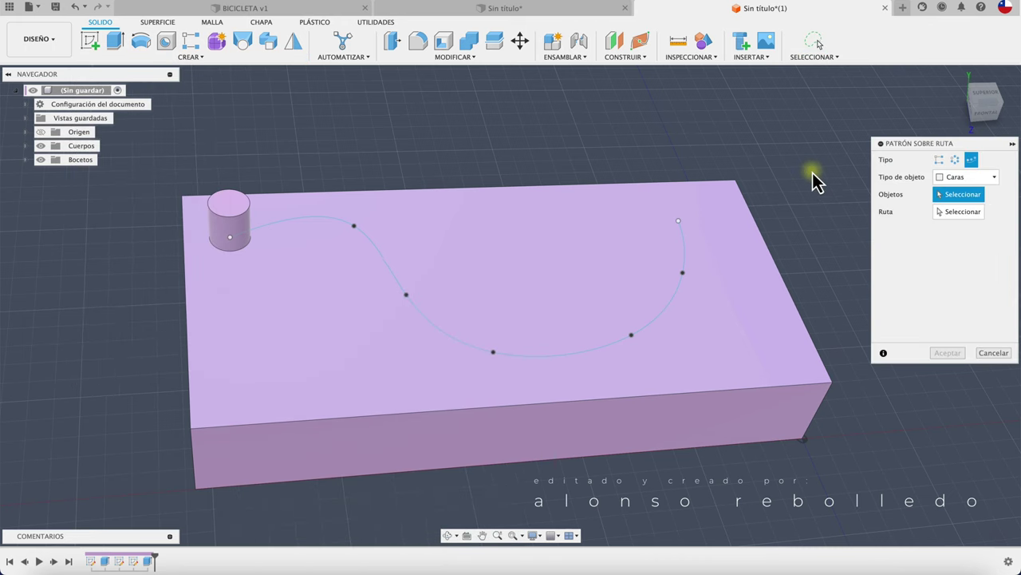
pyautogui.click(236, 211)
pyautogui.click(243, 231)
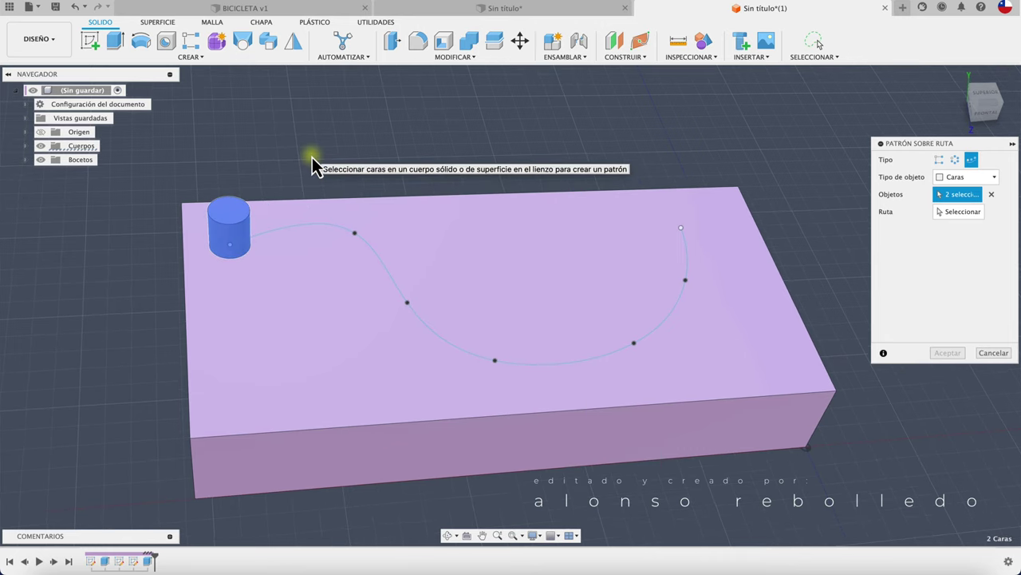
pyautogui.hscroll(-2, 313, 157)
pyautogui.hscroll(-3, 312, 157)
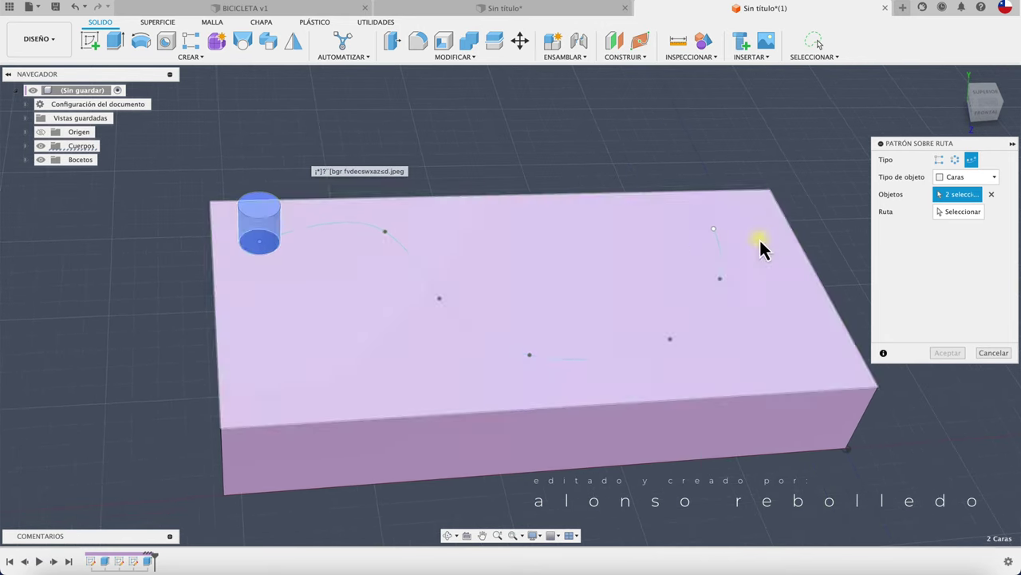
# Step: Use the spline as the path with Path Direction orientation, viewing the block from above
pyautogui.click(958, 211)
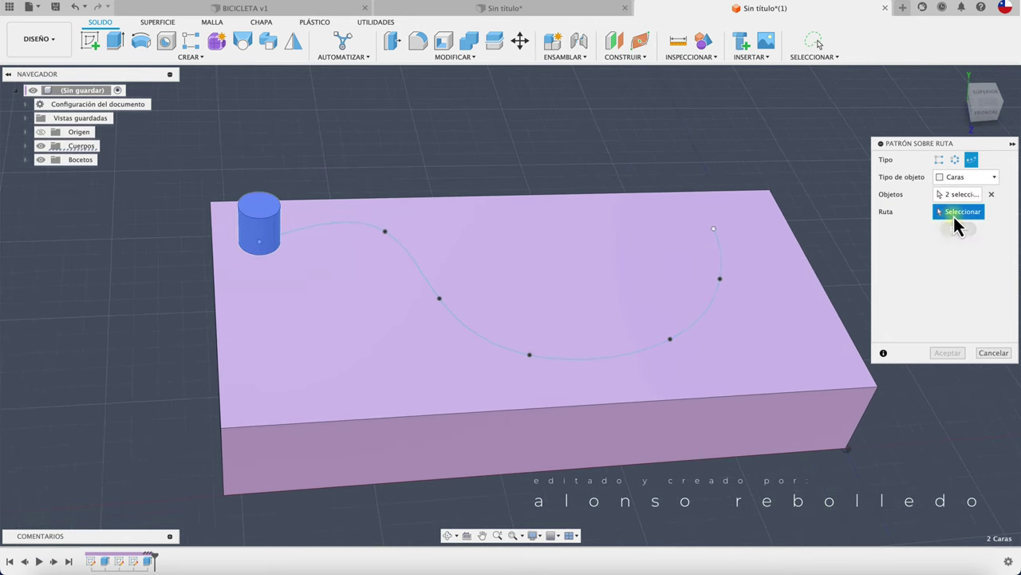
pyautogui.click(606, 357)
pyautogui.click(969, 315)
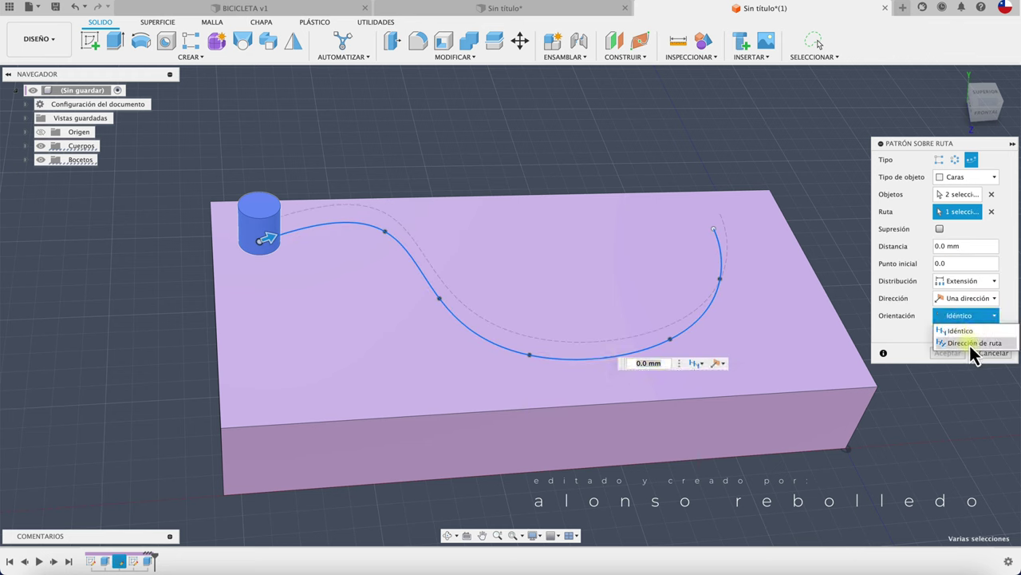
pyautogui.click(972, 346)
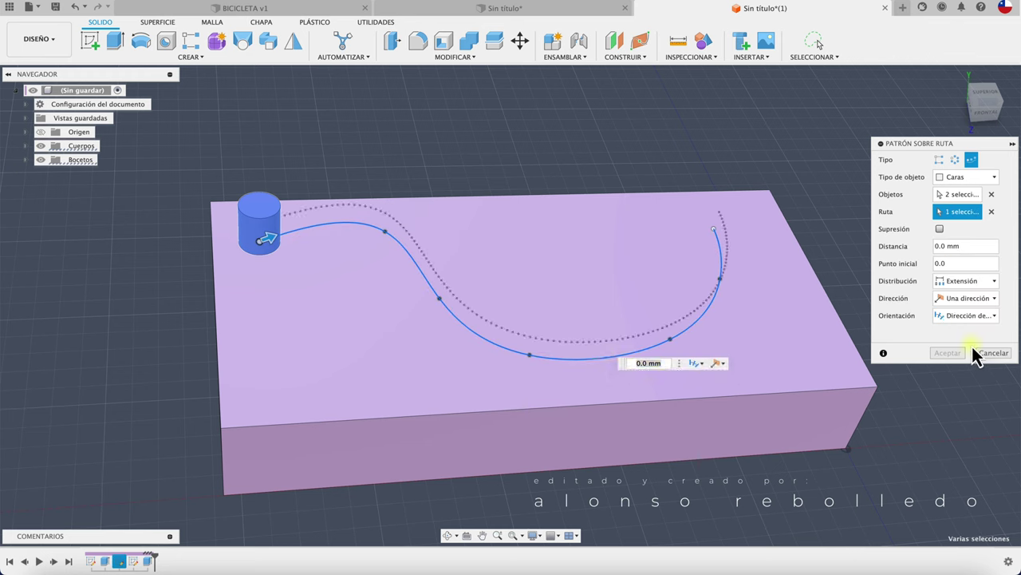
pyautogui.click(989, 99)
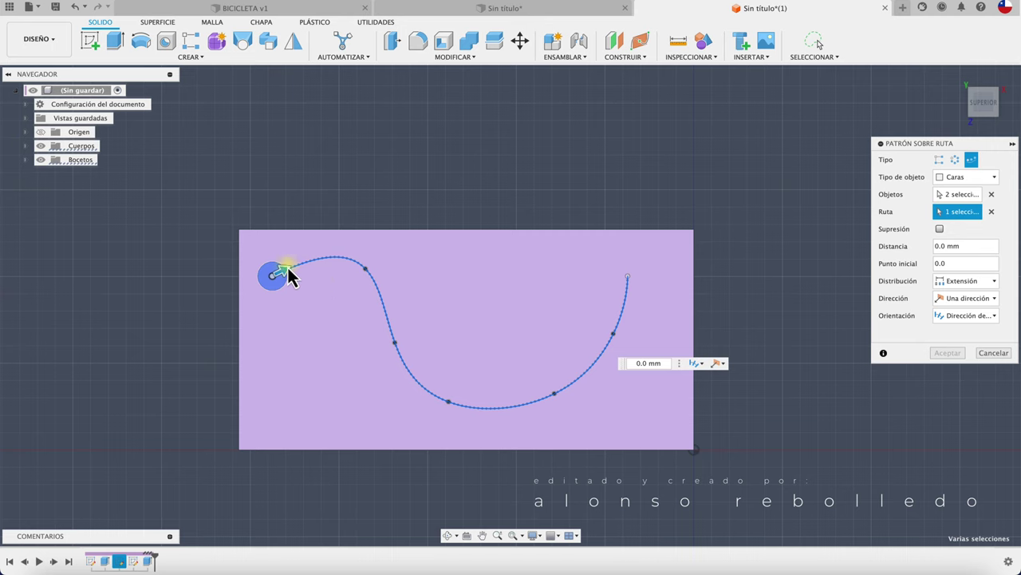
# Step: Spread the path pattern over 147.2 mm with a quantity of 11 and apply it
pyautogui.moveTo(290, 275)
pyautogui.mouseDown()
pyautogui.moveTo(354, 292)
pyautogui.moveTo(447, 370)
pyautogui.moveTo(519, 353)
pyautogui.moveTo(603, 316)
pyautogui.mouseUp()
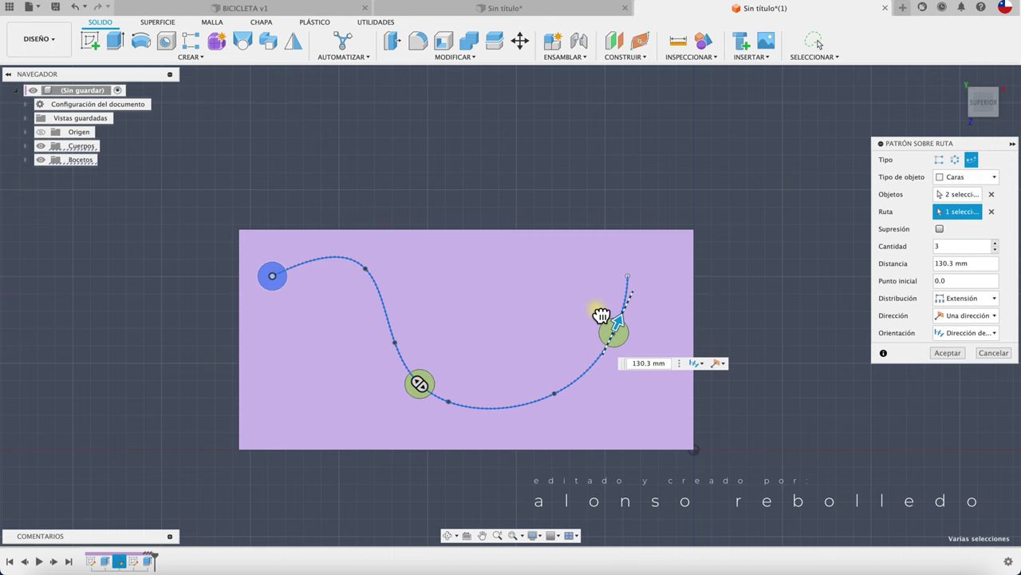
pyautogui.click(941, 262)
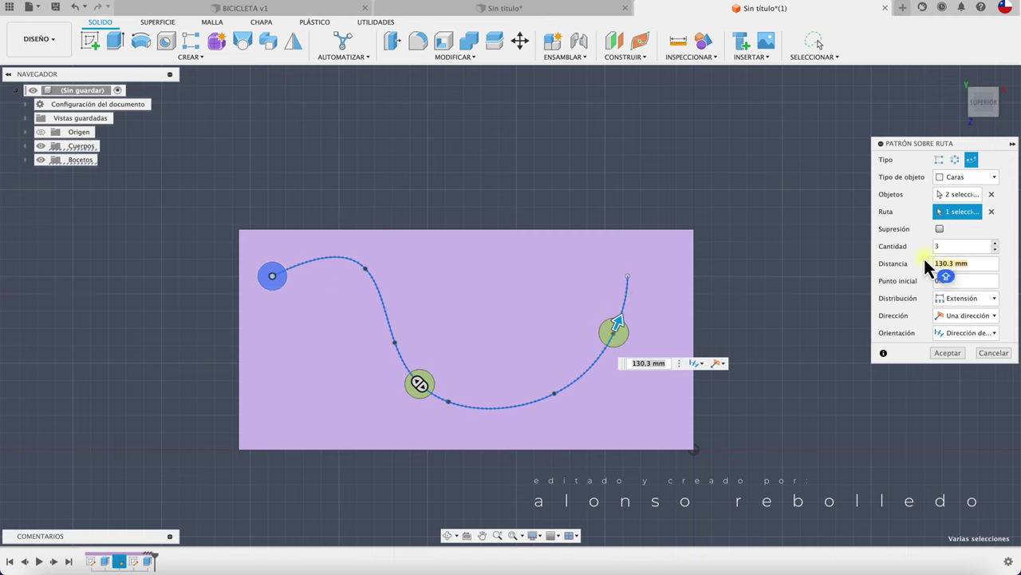
pyautogui.write('147')
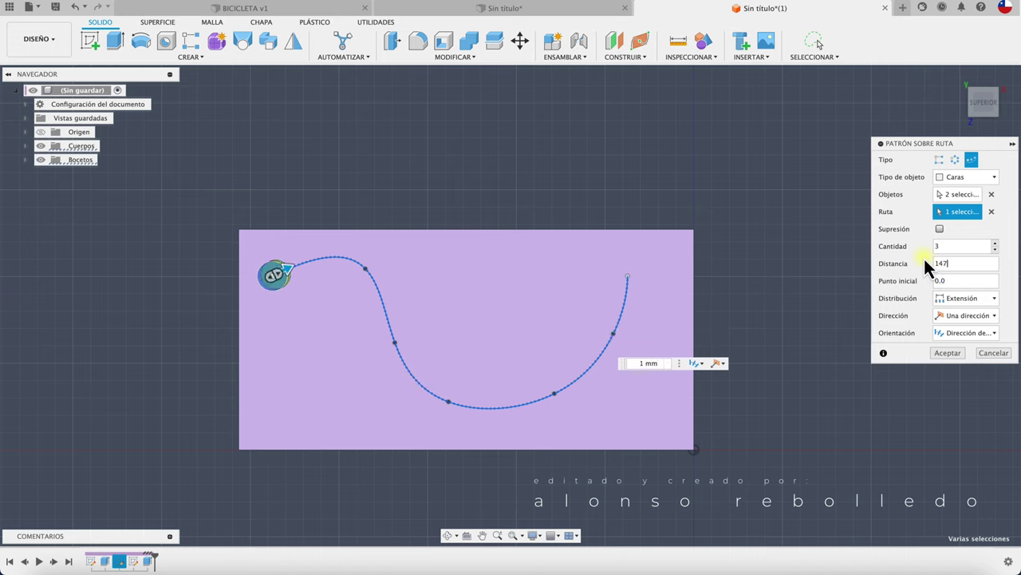
pyautogui.write('.2')
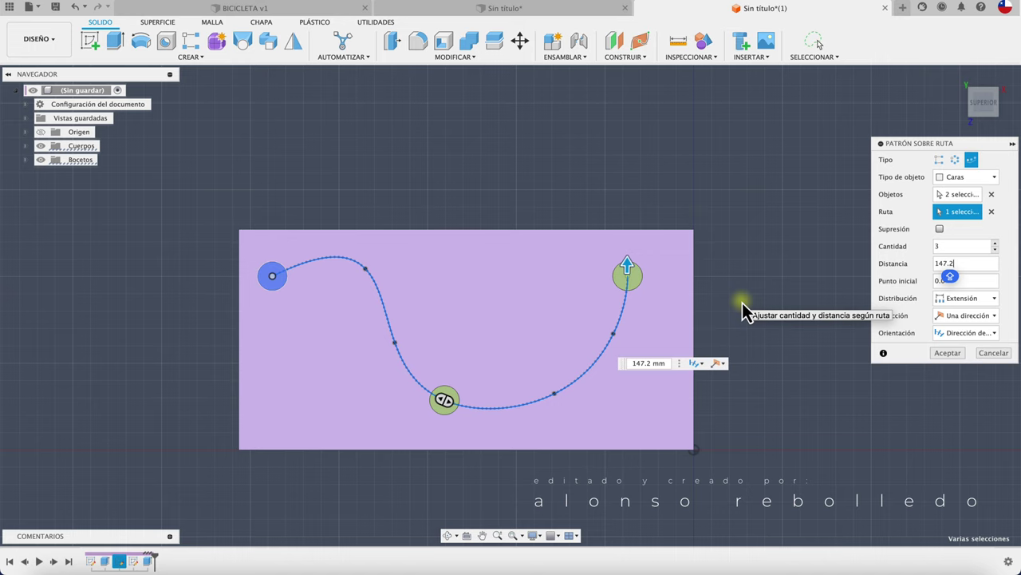
pyautogui.click(996, 247)
pyautogui.click(997, 246)
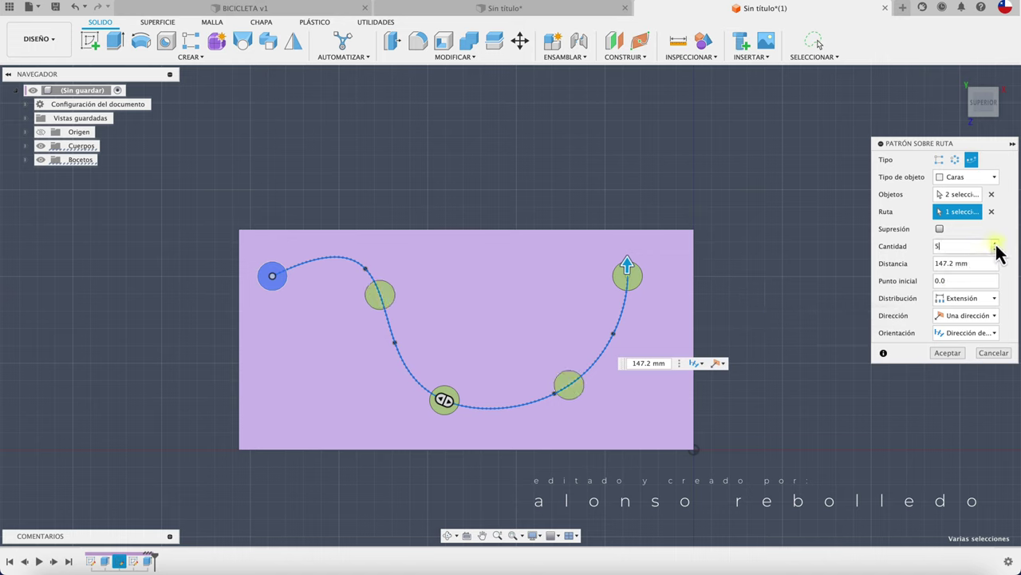
pyautogui.click(997, 246)
pyautogui.click(996, 245)
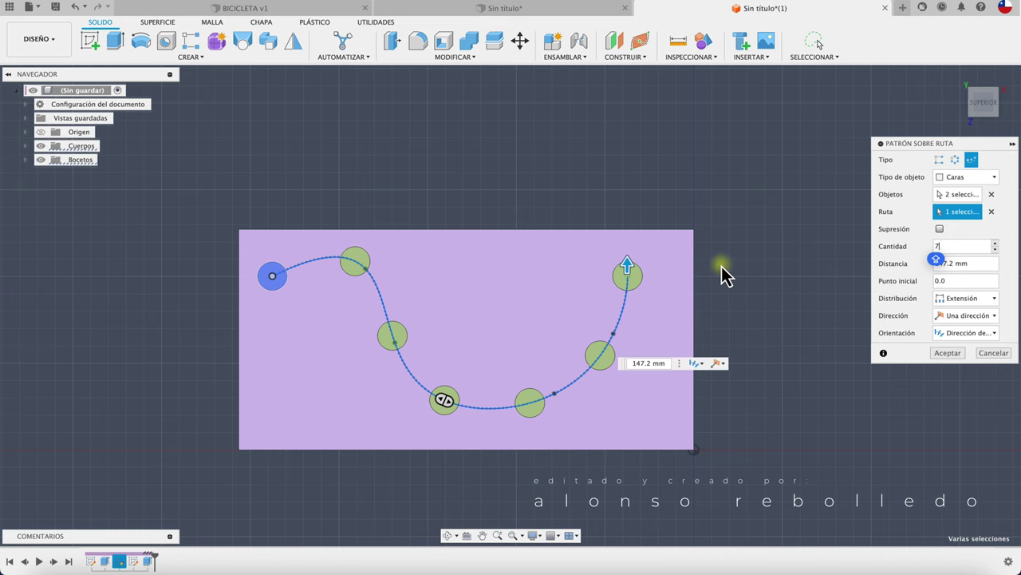
pyautogui.click(996, 243)
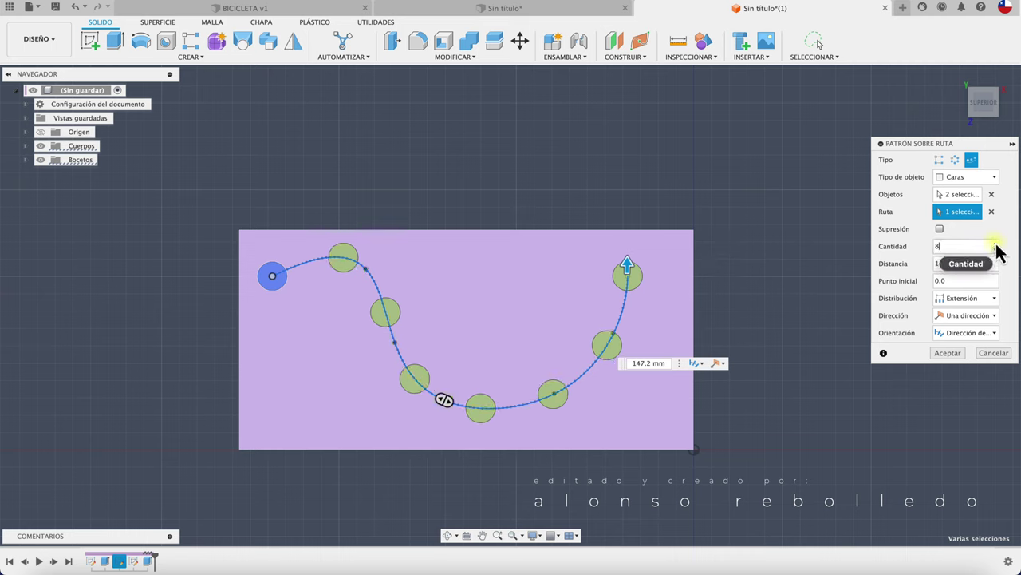
pyautogui.click(996, 243)
pyautogui.click(996, 244)
pyautogui.click(996, 244)
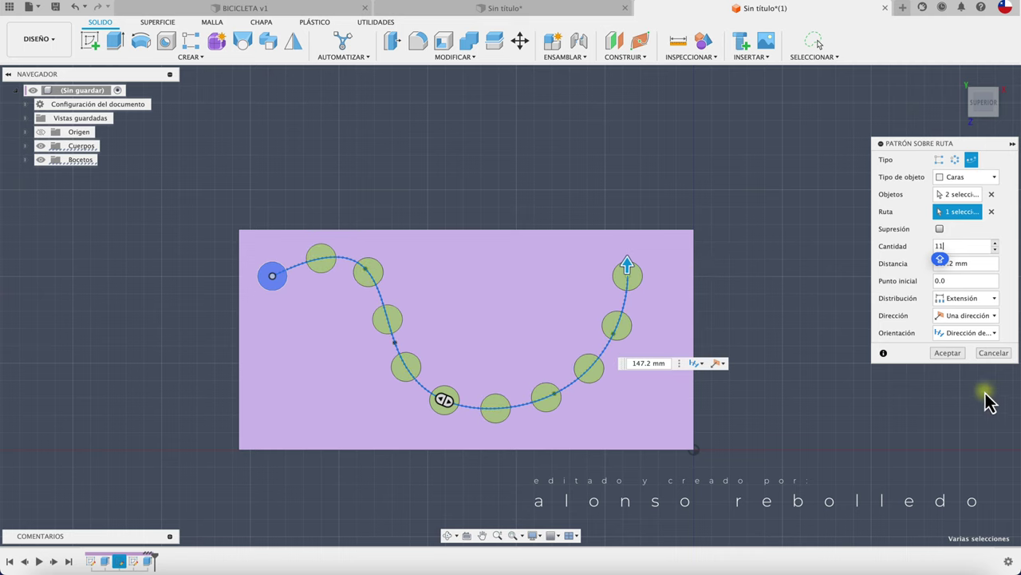
pyautogui.click(952, 356)
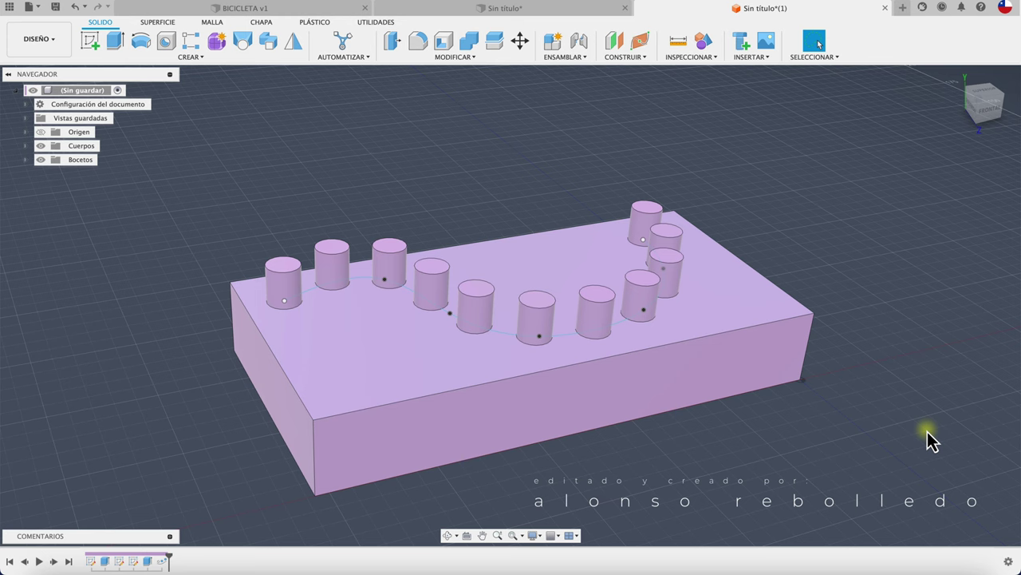
# Step: Switch to the 'Sin título*' design showing the red rounded plate with holes
pyautogui.click(541, 12)
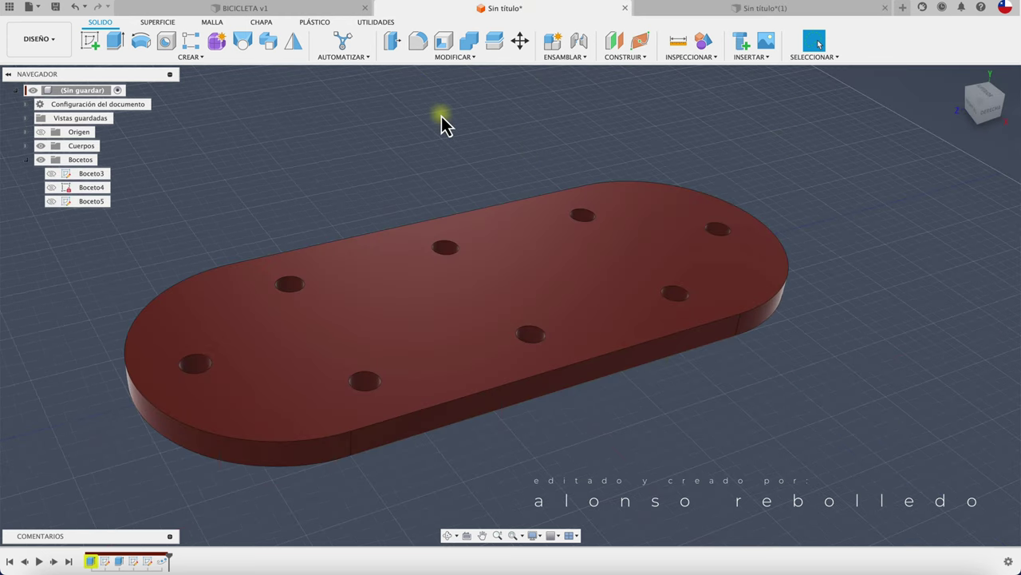